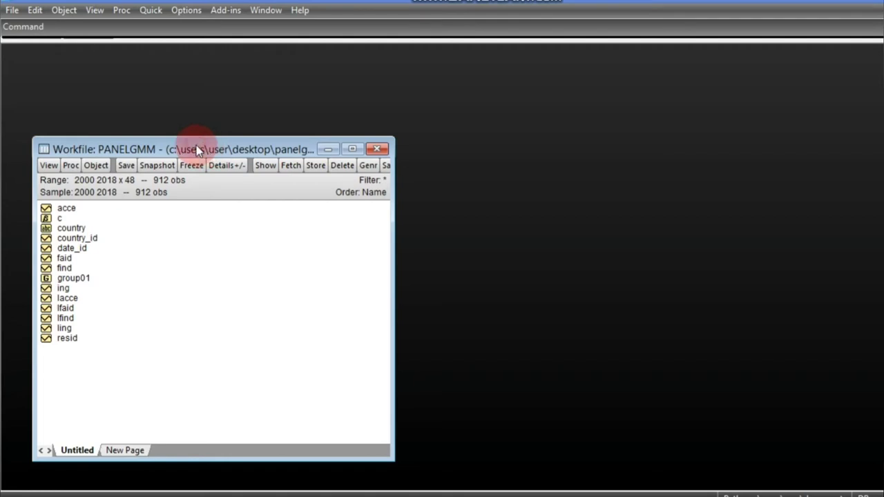
# Step: Maximize the PANELGMM workfile window to fill the workspace
pyautogui.moveTo(203, 148); pyautogui.dragTo(222, 130)
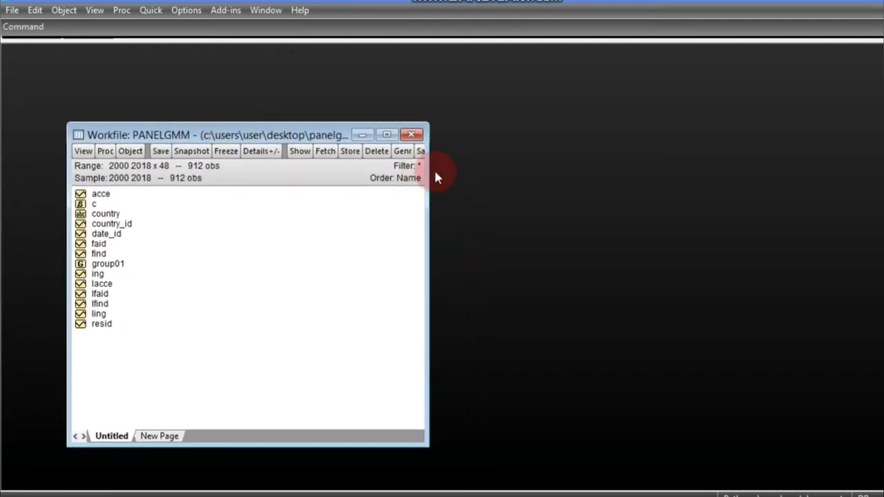
pyautogui.click(387, 135)
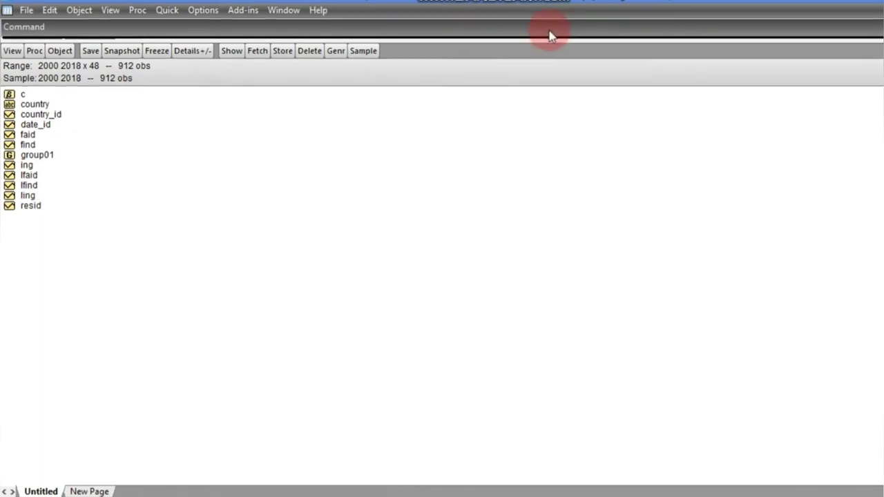
pyautogui.click(31, 197)
pyautogui.click(31, 185)
pyautogui.click(31, 174)
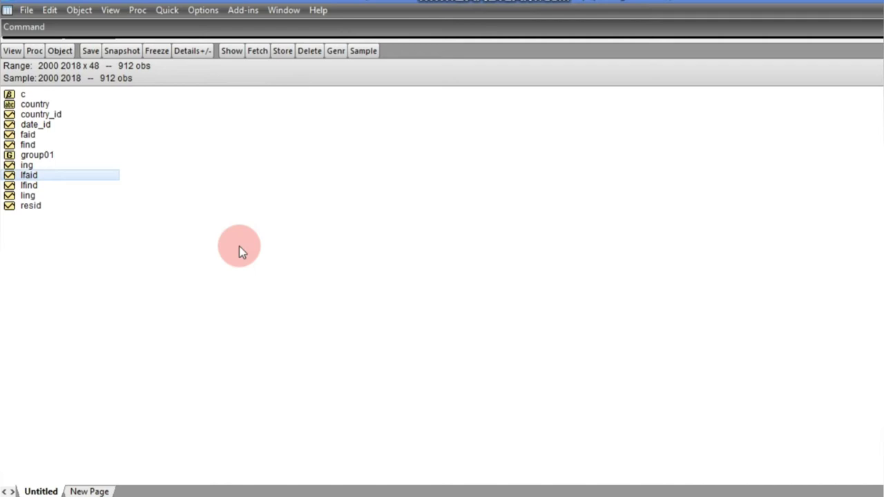
pyautogui.click(74, 302)
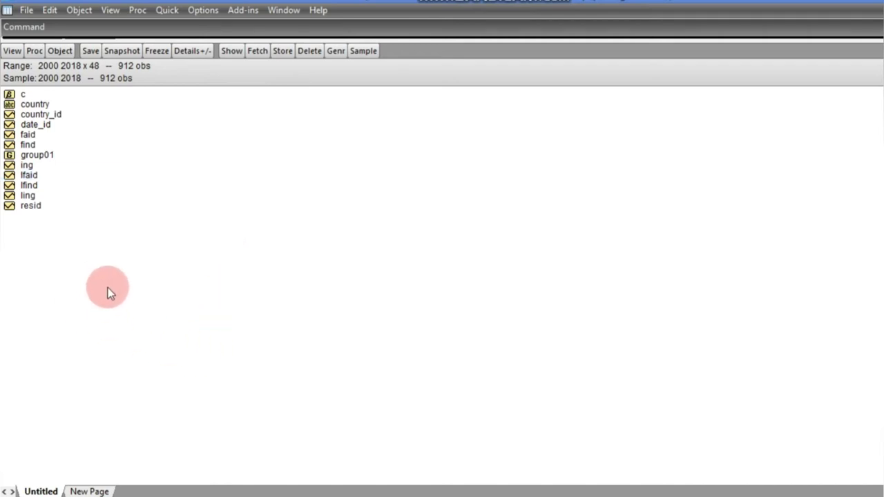
# Step: Open the series ling, lfind and lfaid together as a new equation, with ling as the dependent variable
pyautogui.click(35, 195)
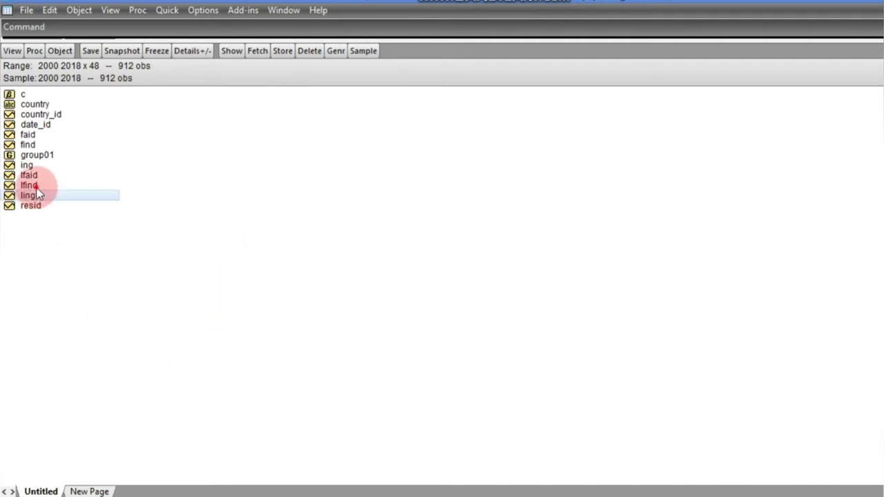
pyautogui.moveTo(38, 194); pyautogui.dragTo(43, 176)
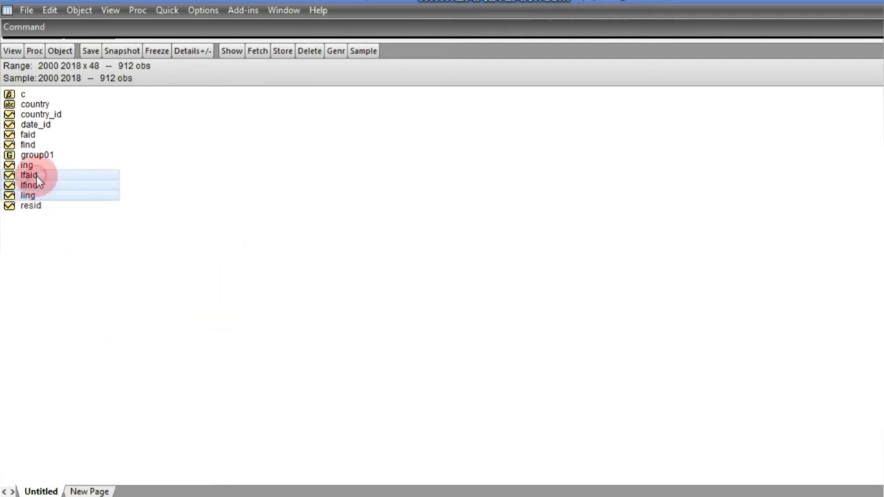
pyautogui.rightClick(76, 185)
pyautogui.moveTo(241, 183)
pyautogui.click(270, 208)
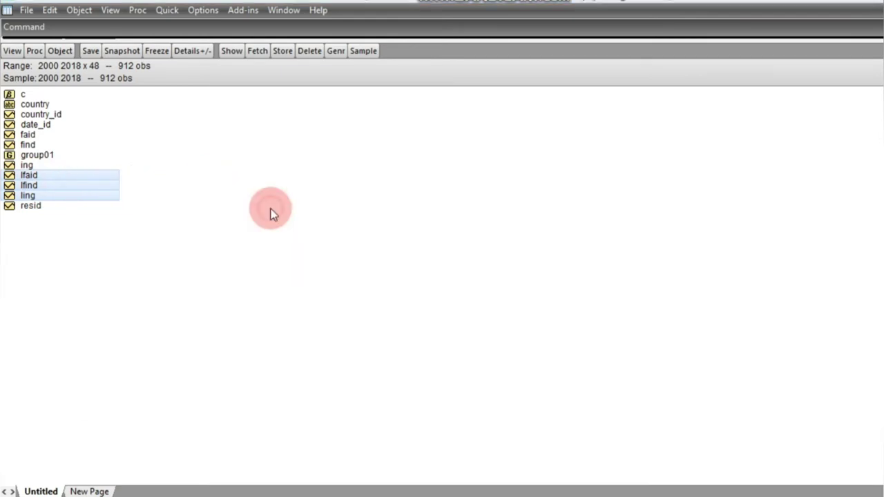
# Step: Add the lagged term ling(-1) to the specification so that it reads ling ling(-1) lfind lfaid c
pyautogui.click(414, 237)
pyautogui.click(360, 198)
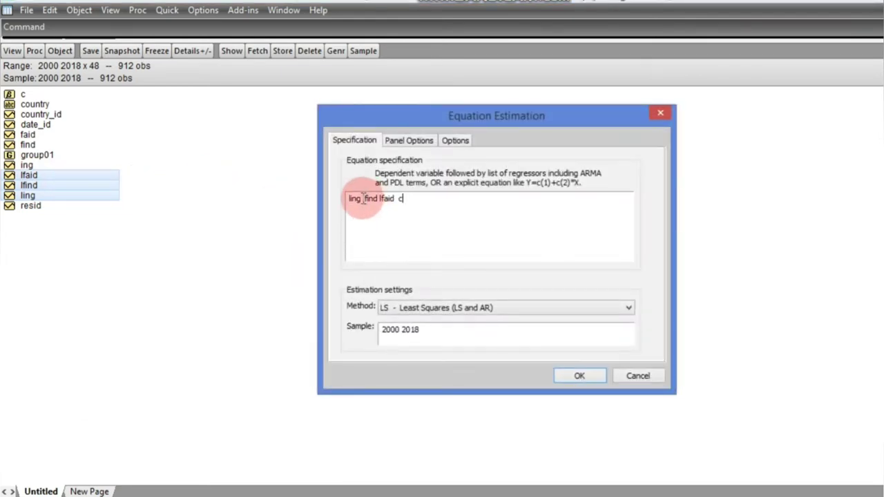
pyautogui.write('l')
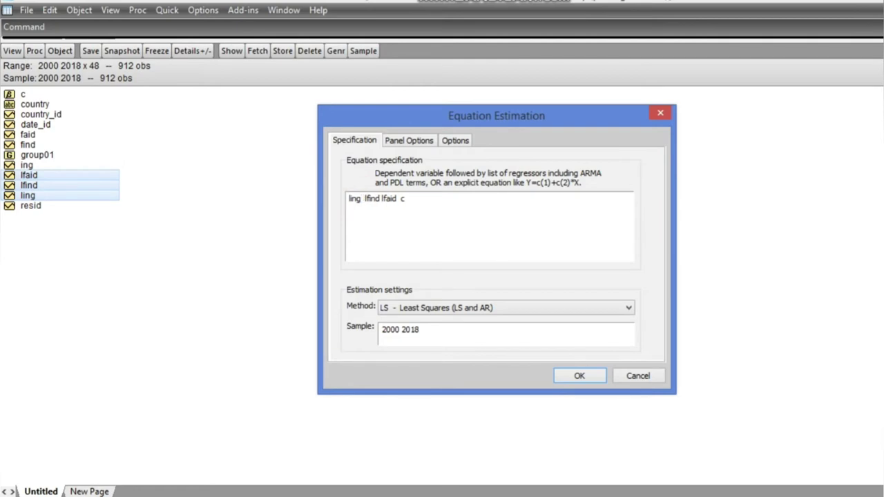
pyautogui.write('ling(-1 )')
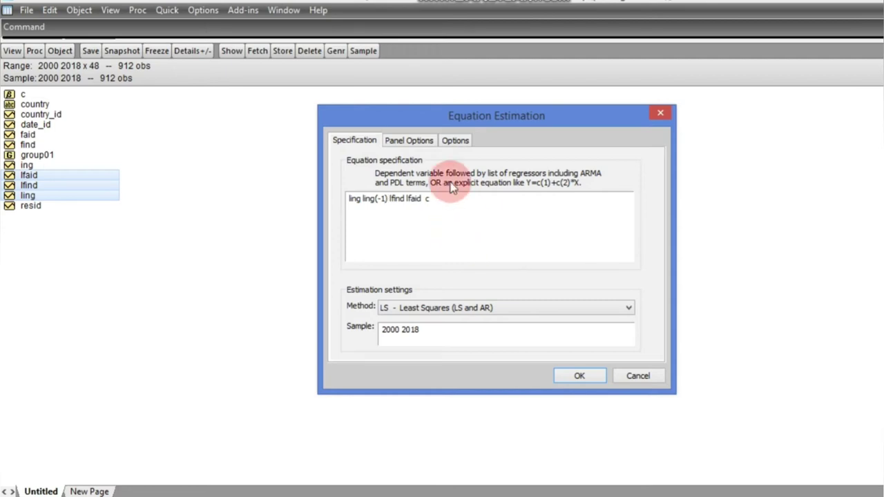
# Step: Estimate the equation by least squares with cross-section and period effects at None, and examine the LING(-1) coefficient
pyautogui.click(409, 140)
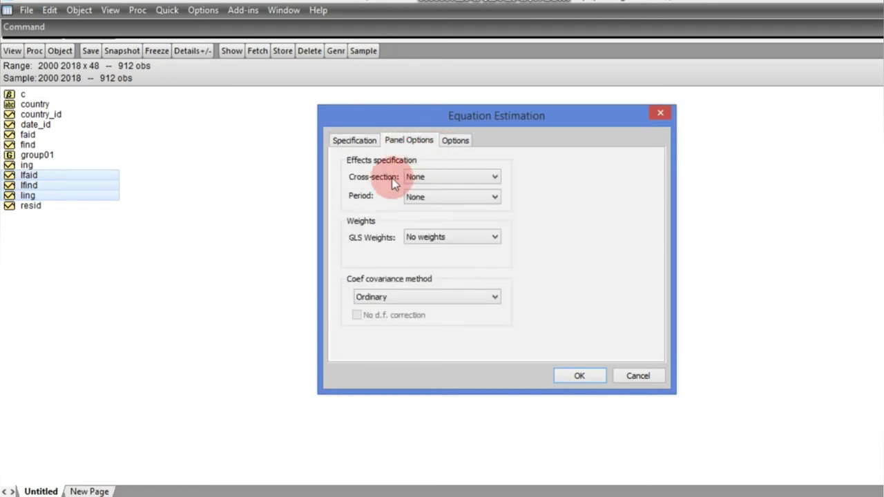
pyautogui.click(415, 197)
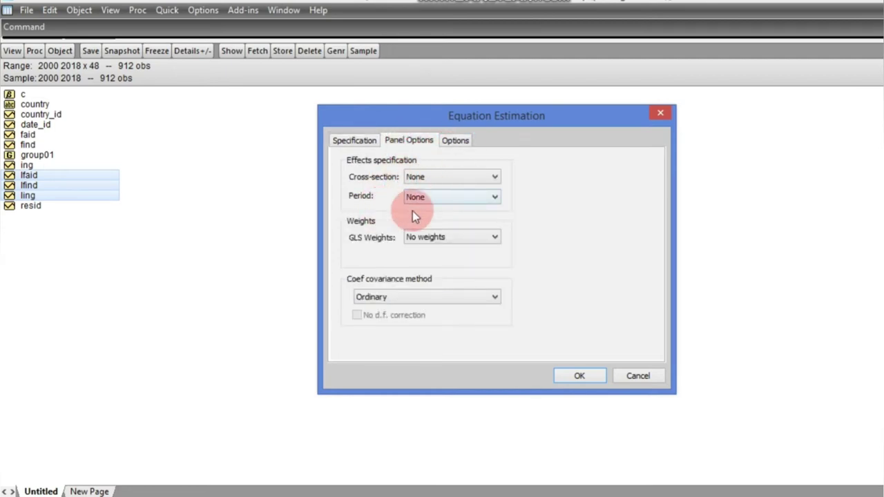
pyautogui.click(360, 141)
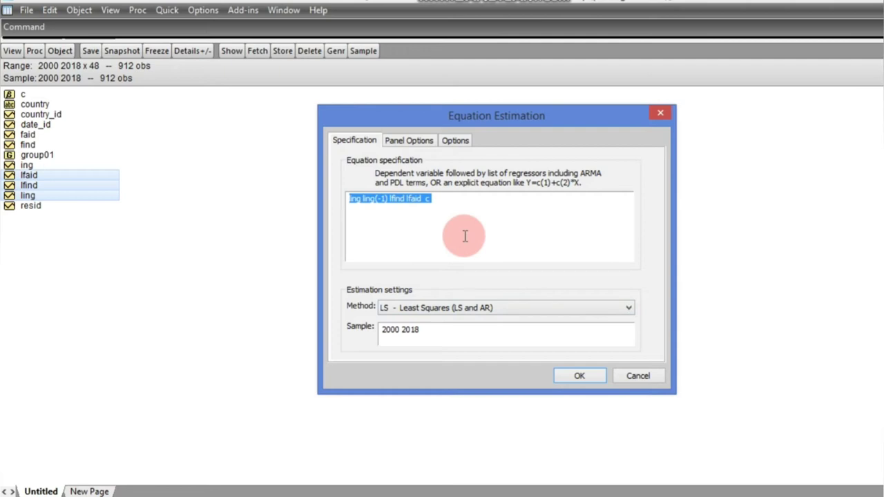
pyautogui.click(577, 376)
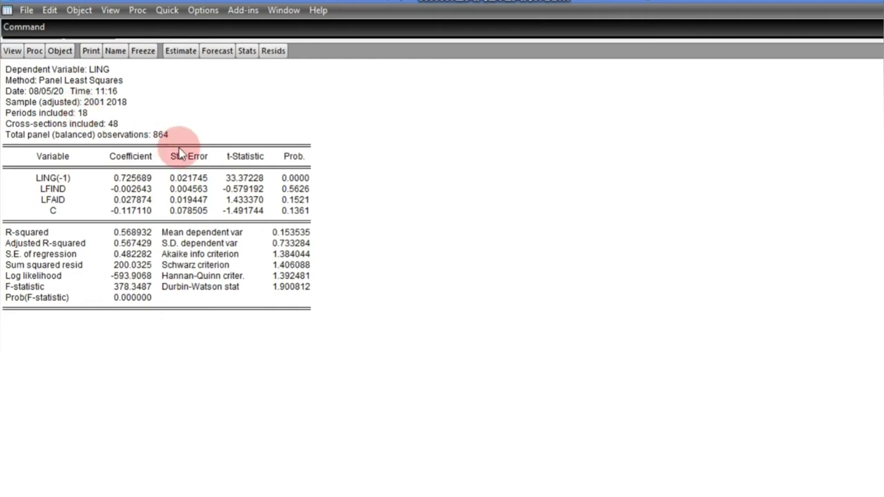
pyautogui.click(123, 181)
pyautogui.click(55, 177)
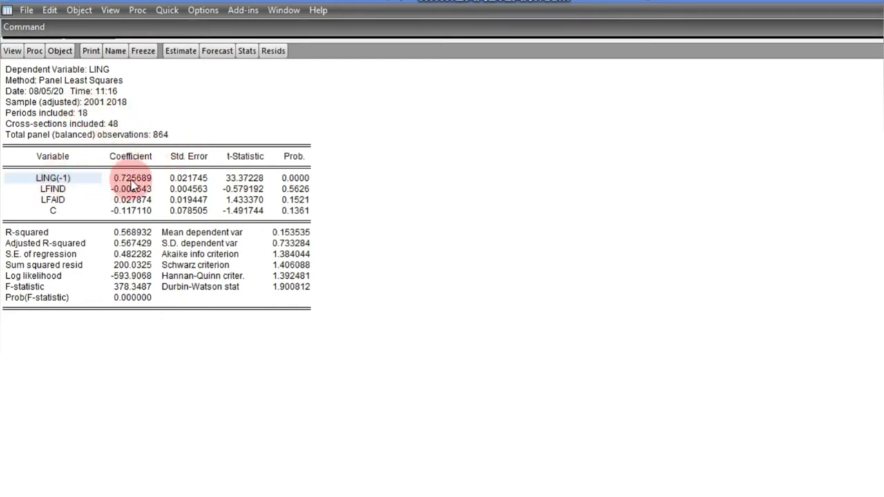
pyautogui.click(132, 181)
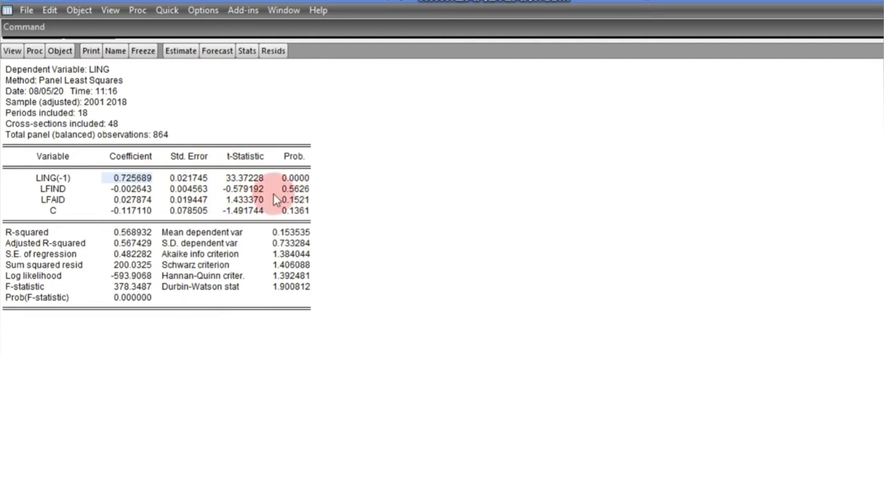
# Step: Store the pooled least squares equation in the workfile as eq01 and close its output
pyautogui.click(116, 51)
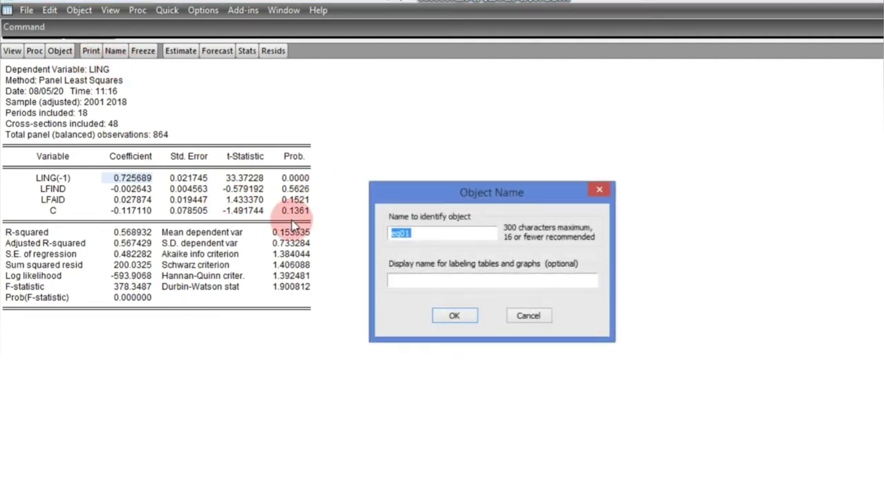
pyautogui.click(455, 317)
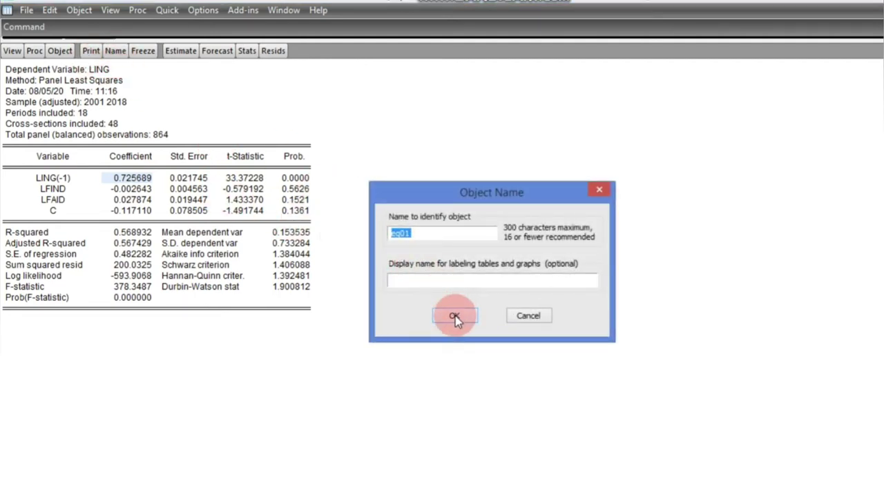
pyautogui.click(454, 317)
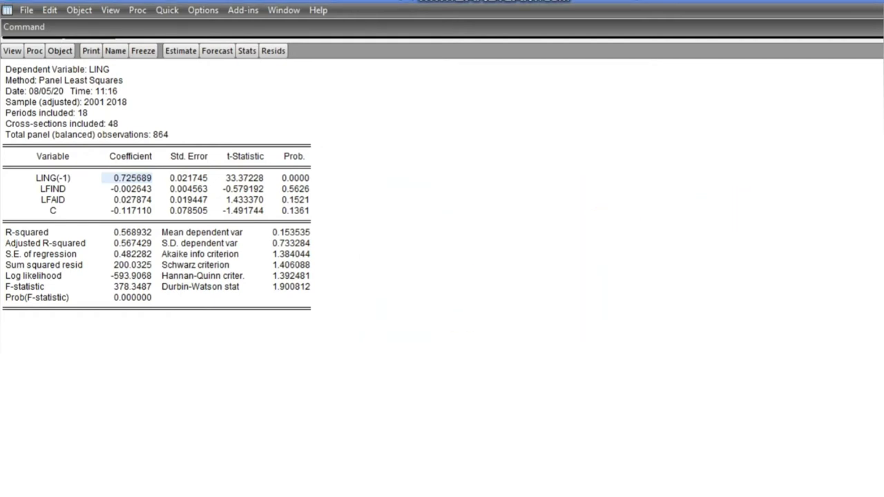
pyautogui.click(839, 39)
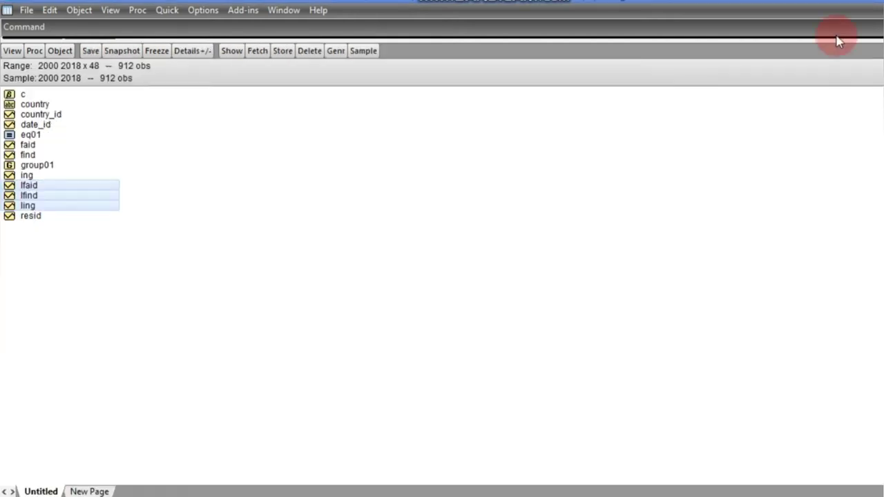
# Step: Open ling, lfind and lfaid as another equation and specify it as ling ling(-1) lfind lfaid c
pyautogui.rightClick(95, 202)
pyautogui.moveTo(153, 202)
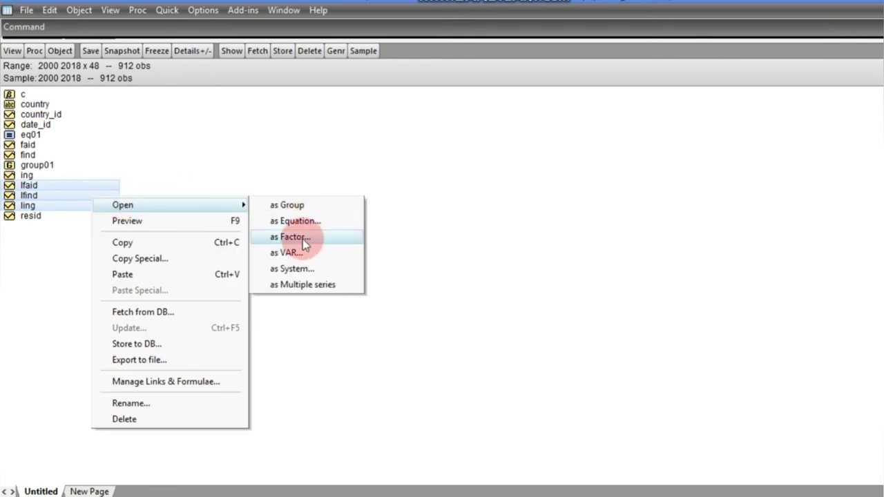
pyautogui.click(283, 221)
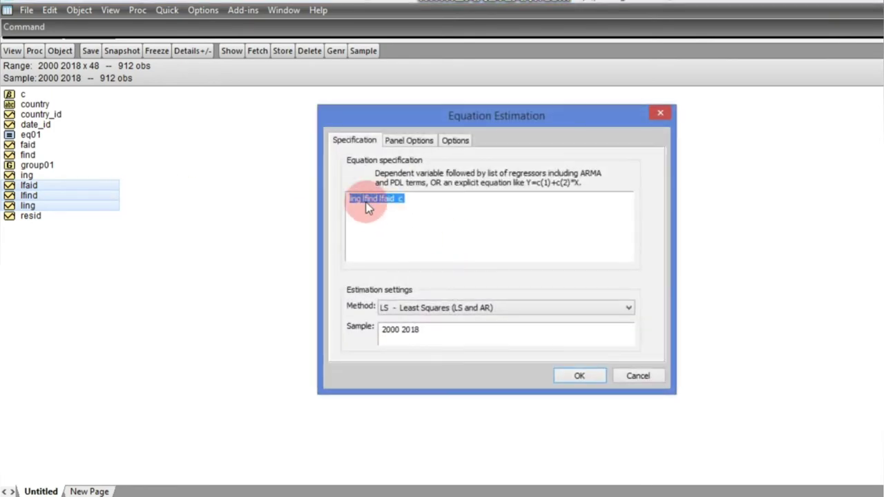
pyautogui.click(363, 200)
pyautogui.write('lin')
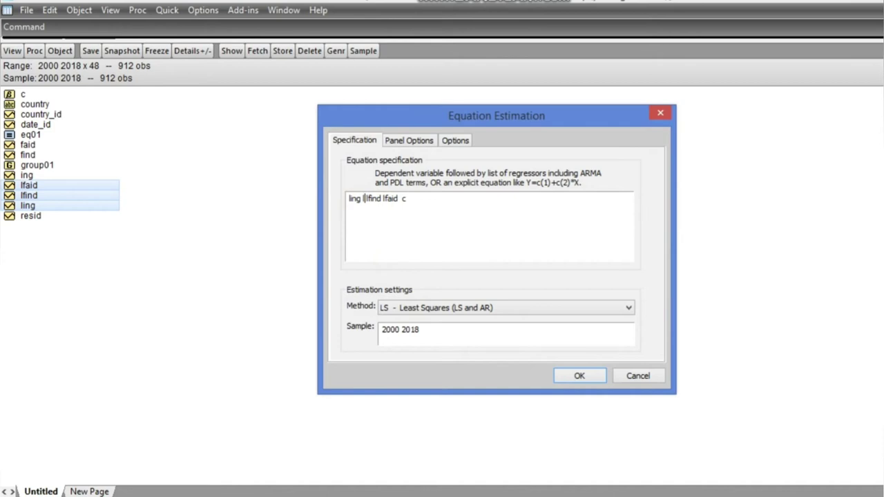
pyautogui.write('g(-1')
pyautogui.press('BackSpace')
pyautogui.write(')')
# Step: Set the cross-section effects to Fixed, leave period effects at None, and estimate the equation by least squares
pyautogui.click(403, 141)
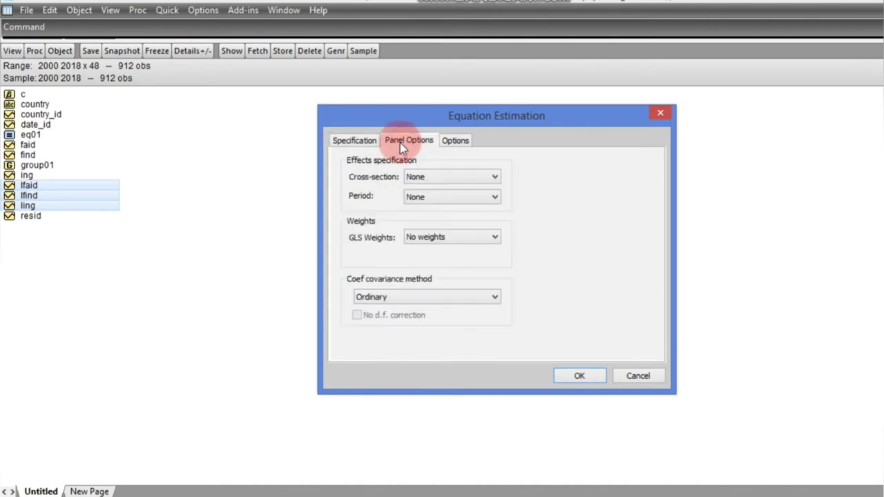
pyautogui.click(419, 181)
pyautogui.click(423, 199)
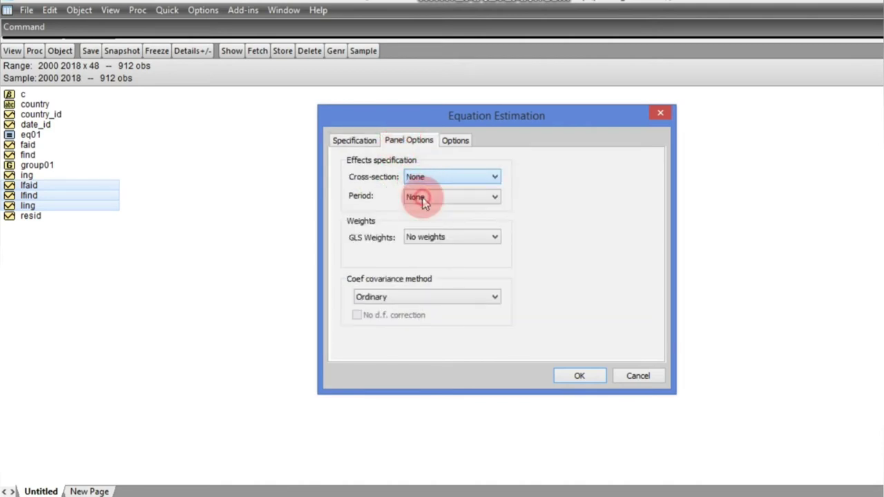
pyautogui.click(355, 141)
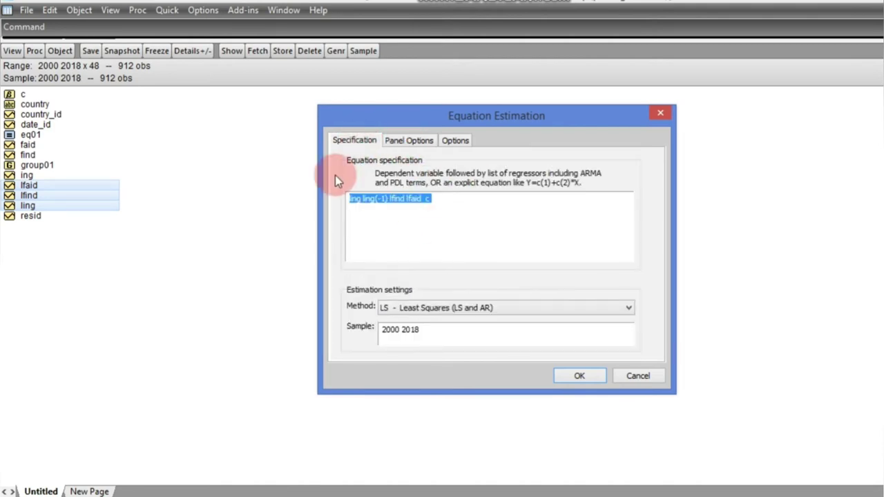
pyautogui.click(405, 144)
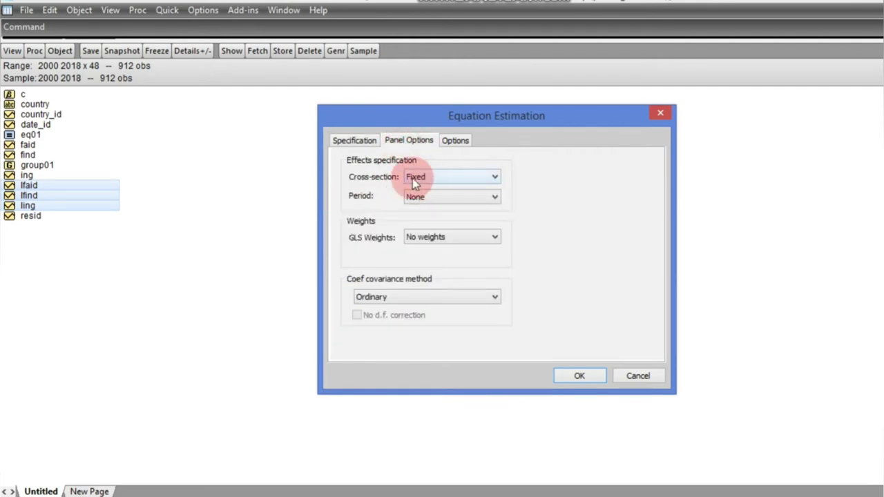
pyautogui.click(353, 142)
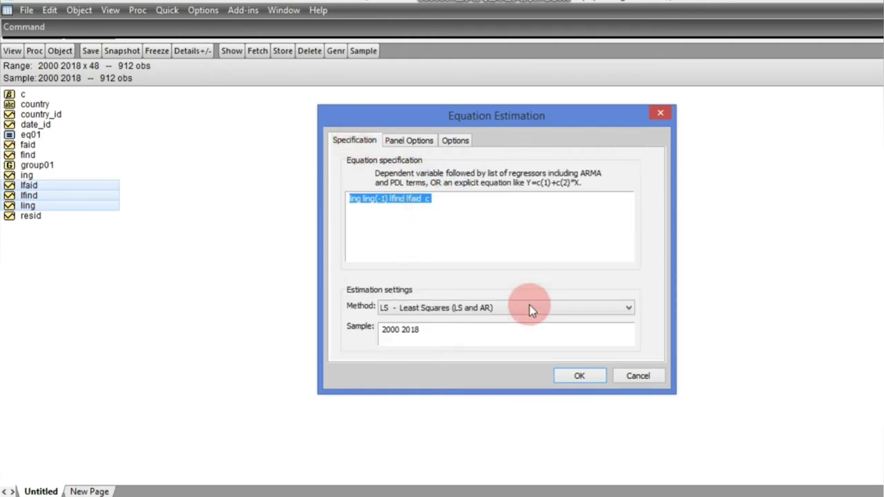
pyautogui.click(580, 376)
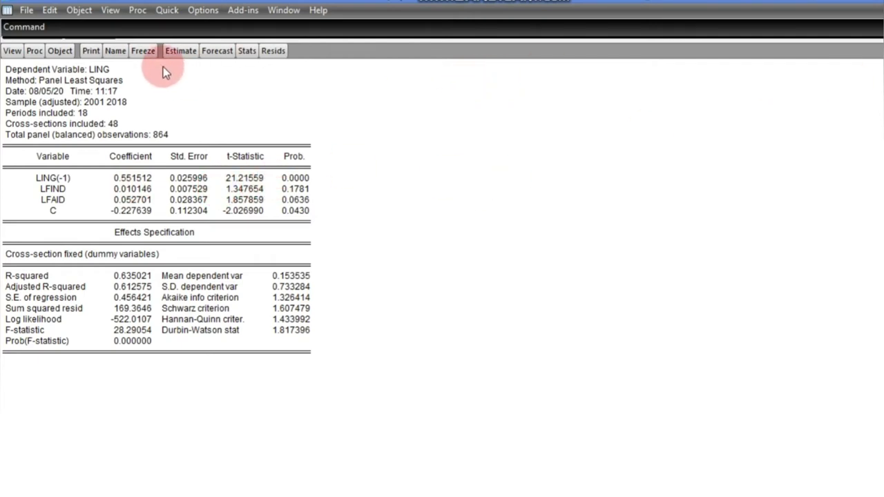
# Step: Store the fixed-effects equation in the workfile as eq02 and close its output
pyautogui.click(118, 52)
pyautogui.click(456, 310)
pyautogui.click(440, 202)
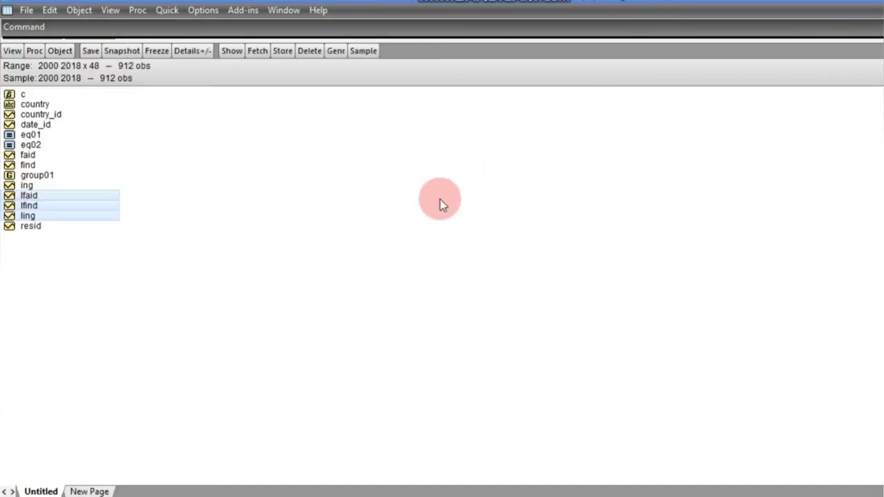
# Step: Open the same three series as a new equation and set the estimation method to GMM/DPD
pyautogui.rightClick(103, 210)
pyautogui.moveTo(190, 217)
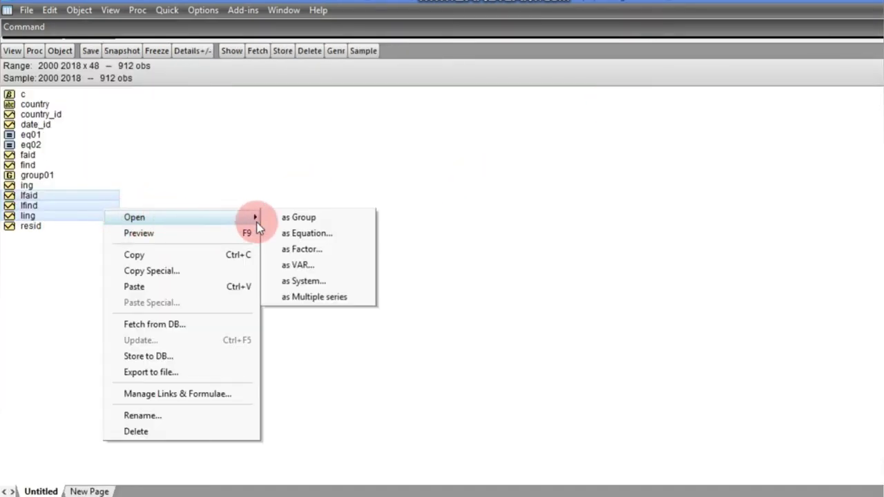
pyautogui.click(307, 233)
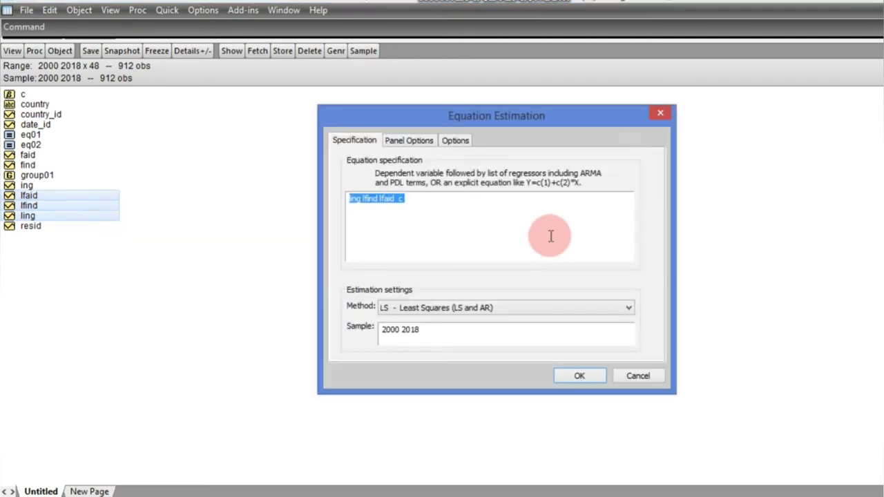
pyautogui.click(477, 309)
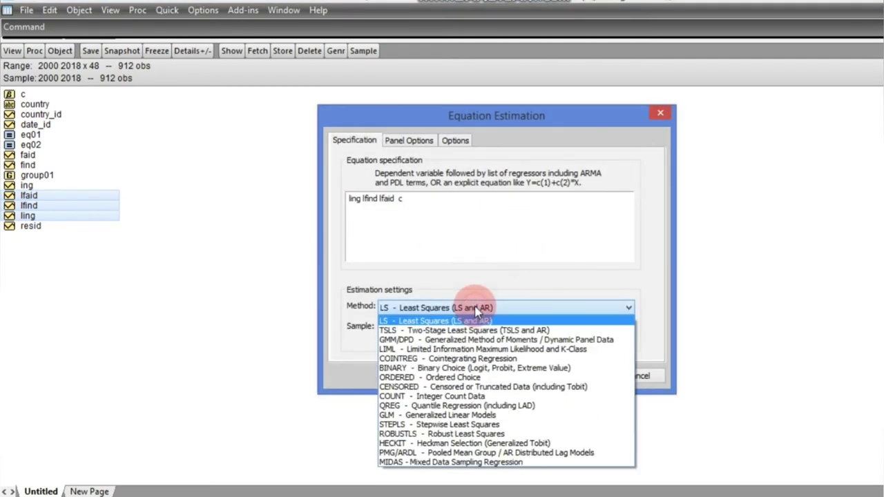
pyautogui.click(468, 341)
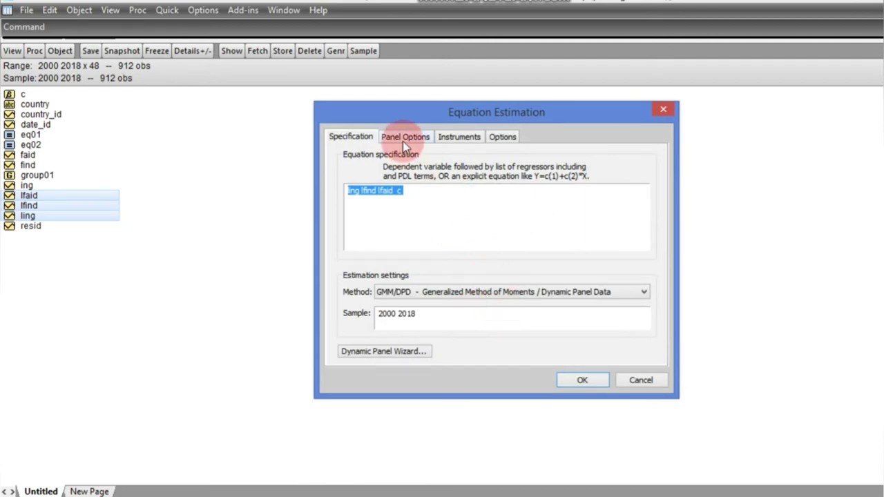
# Step: Enter lfind(-1) lfaid(-1) as the instrument list of the GMM/DPD equation
pyautogui.click(454, 138)
pyautogui.click(366, 193)
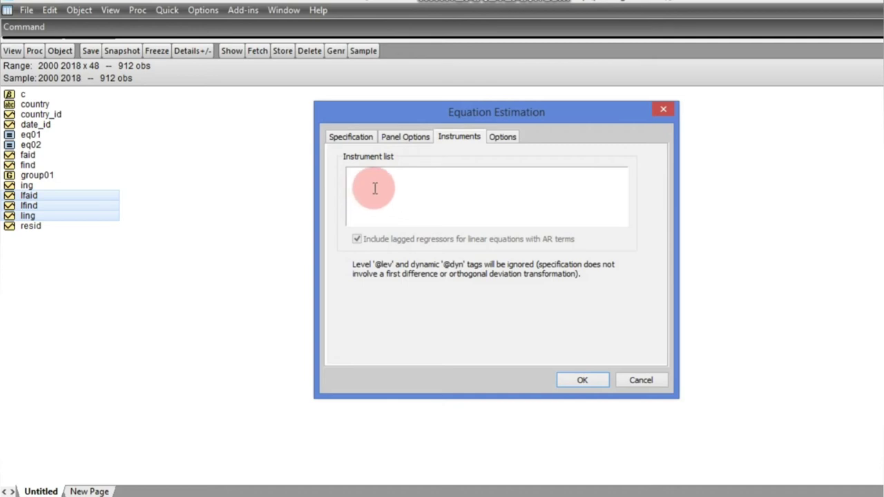
pyautogui.write('li')
pyautogui.click(374, 191)
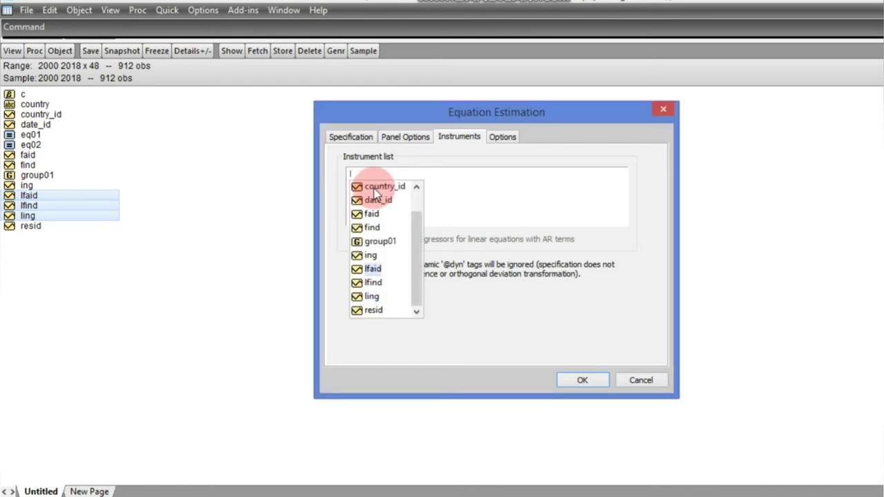
pyautogui.write('find')
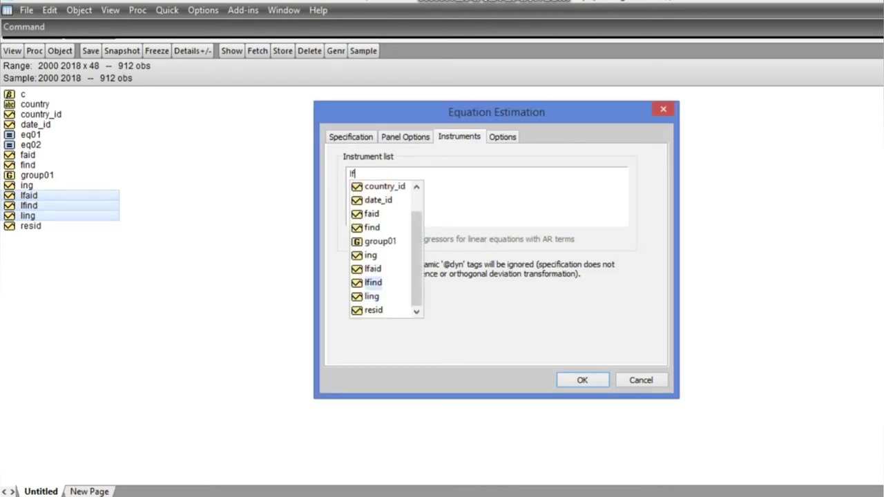
pyautogui.click(373, 189)
pyautogui.write('(-1')
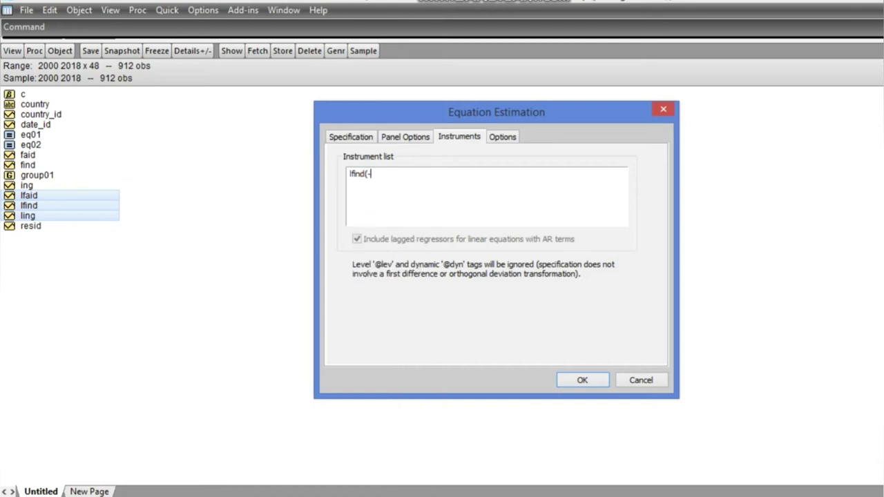
pyautogui.write(') l')
pyautogui.write('faid(-1)')
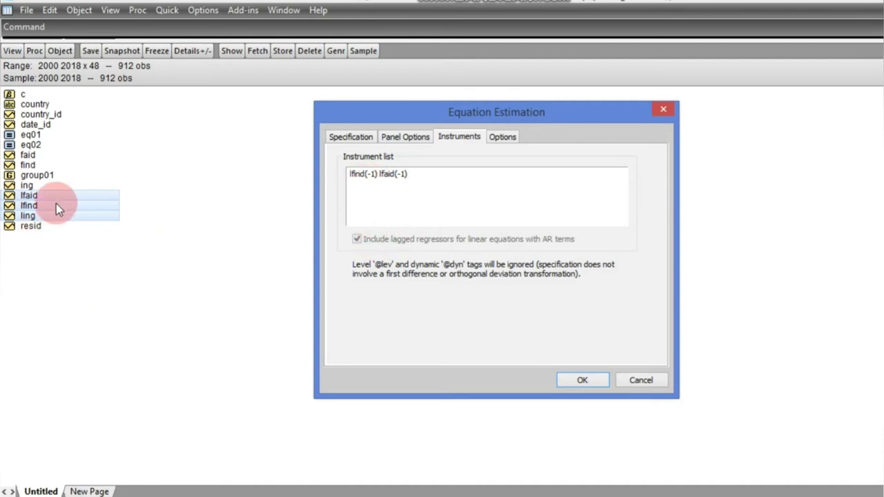
# Step: Run the Dynamic Panel Wizard with dependent variable ling at 1 lag, regressors lfind lfaid c without period dummies, and the Differences transformation
pyautogui.click(363, 138)
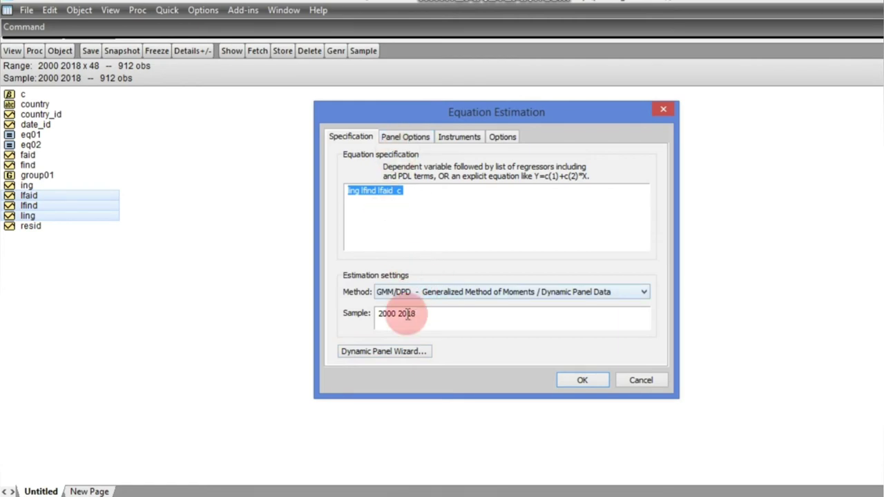
pyautogui.click(459, 137)
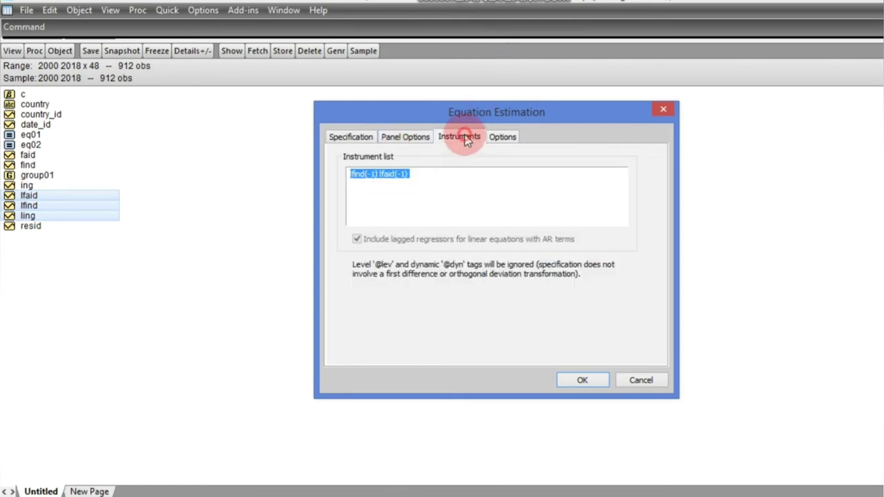
pyautogui.click(346, 136)
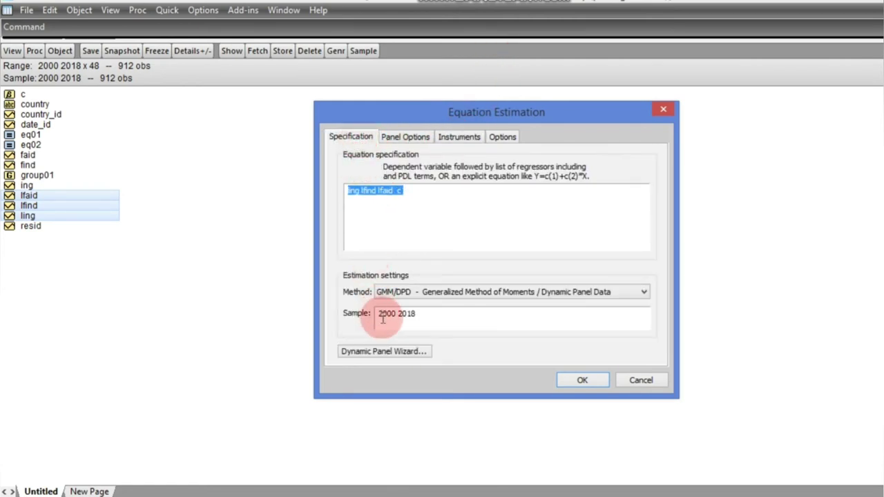
pyautogui.click(384, 351)
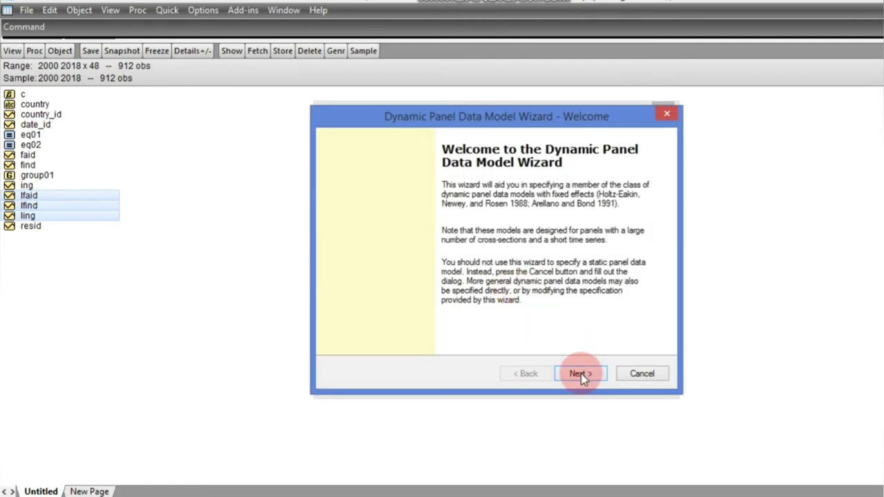
pyautogui.click(581, 373)
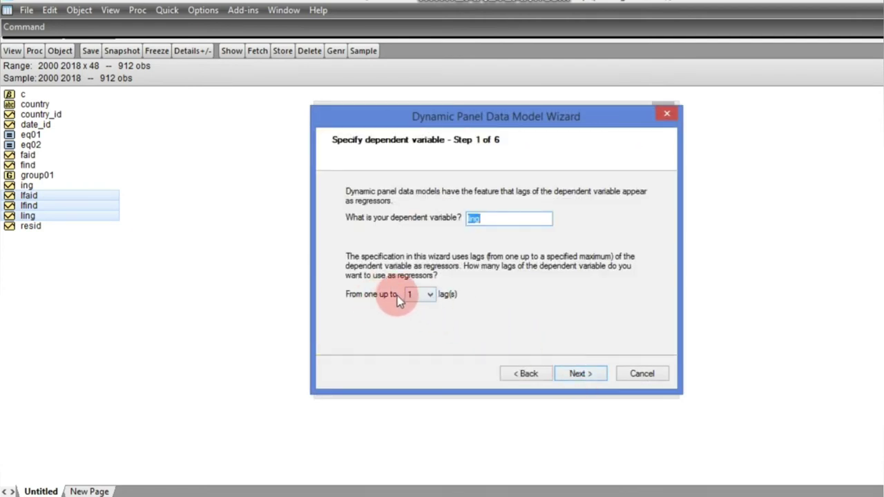
pyautogui.click(573, 371)
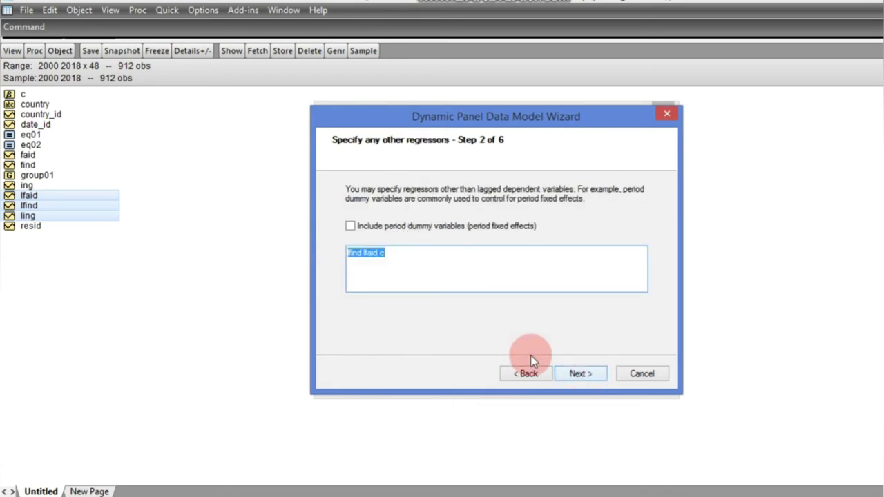
pyautogui.click(580, 373)
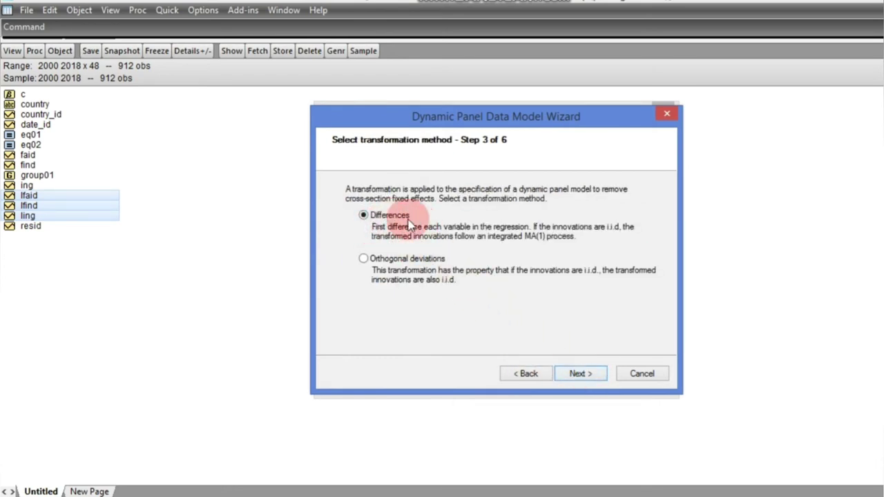
pyautogui.click(579, 373)
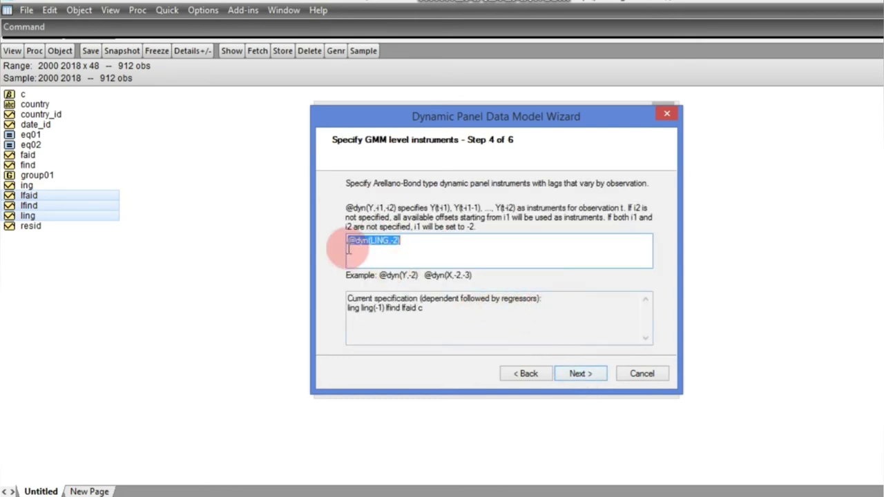
pyautogui.click(577, 374)
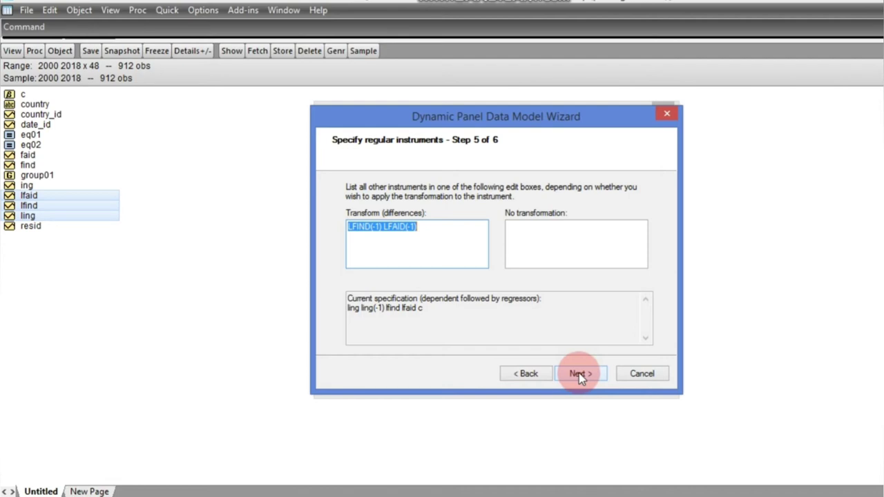
pyautogui.click(578, 375)
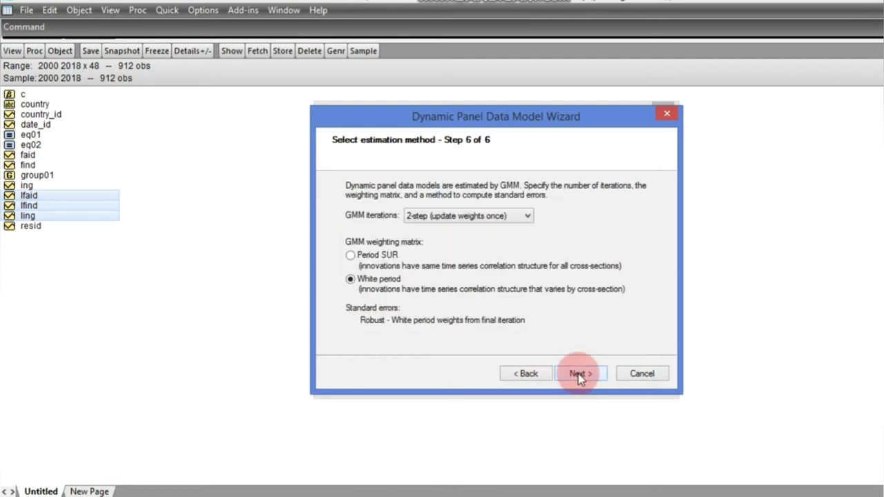
pyautogui.click(582, 374)
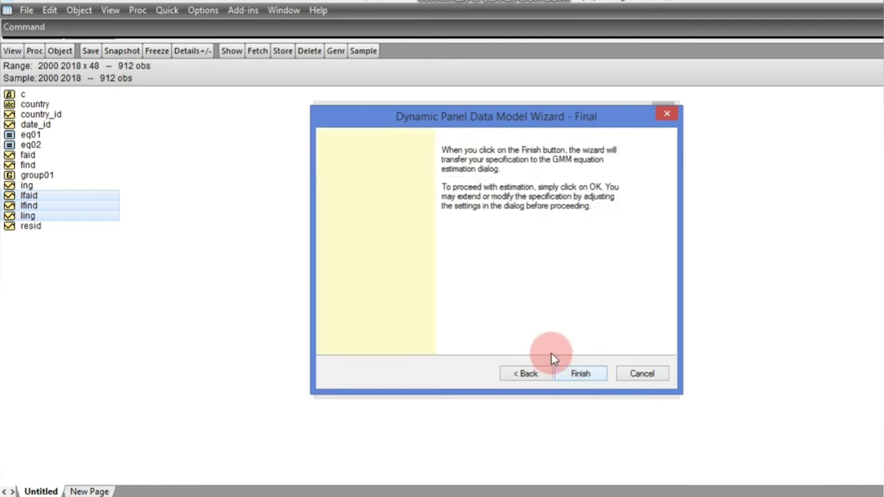
pyautogui.click(579, 374)
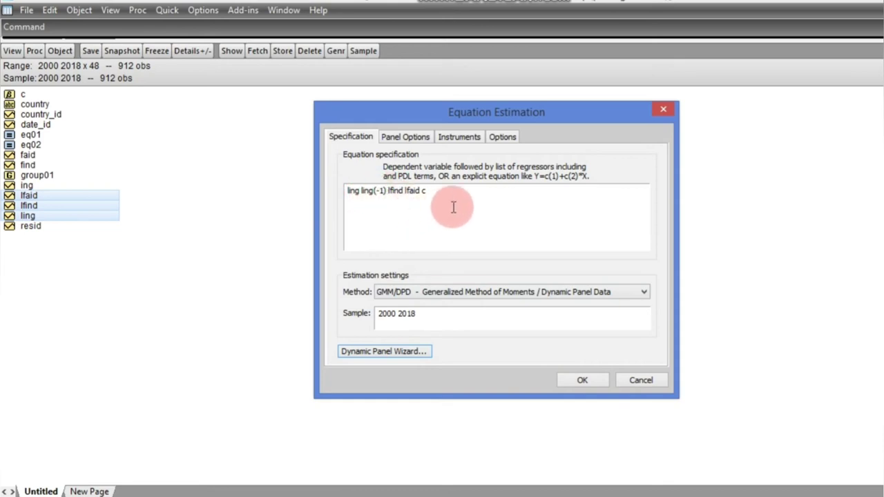
# Step: Check the transferred instrument list and specification, estimate the difference GMM equation, and examine the LING(-1) coefficient
pyautogui.click(458, 140)
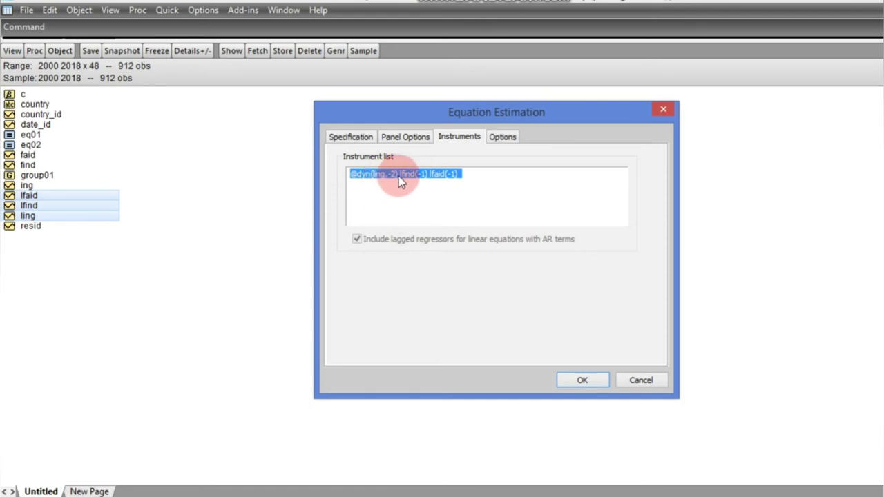
pyautogui.click(347, 139)
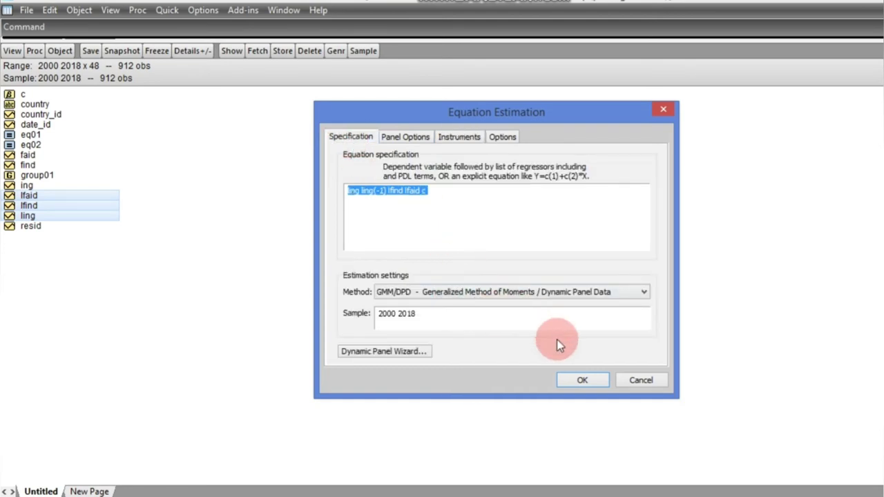
pyautogui.click(579, 379)
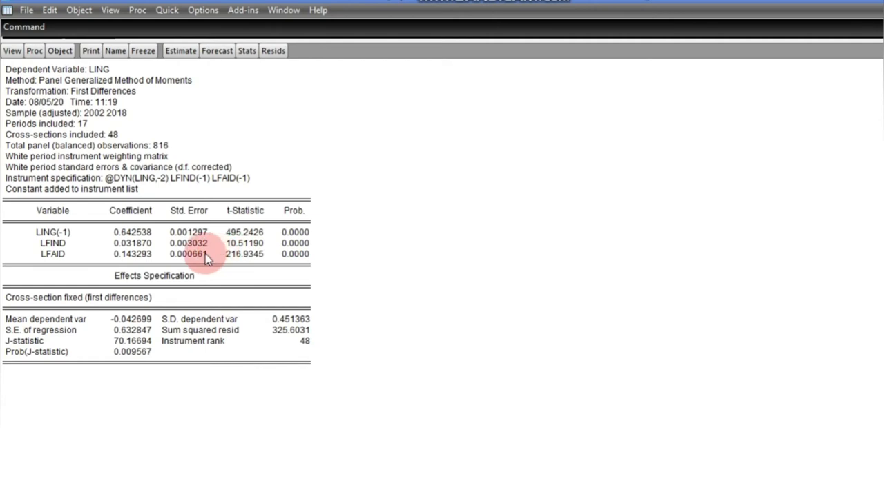
pyautogui.click(129, 233)
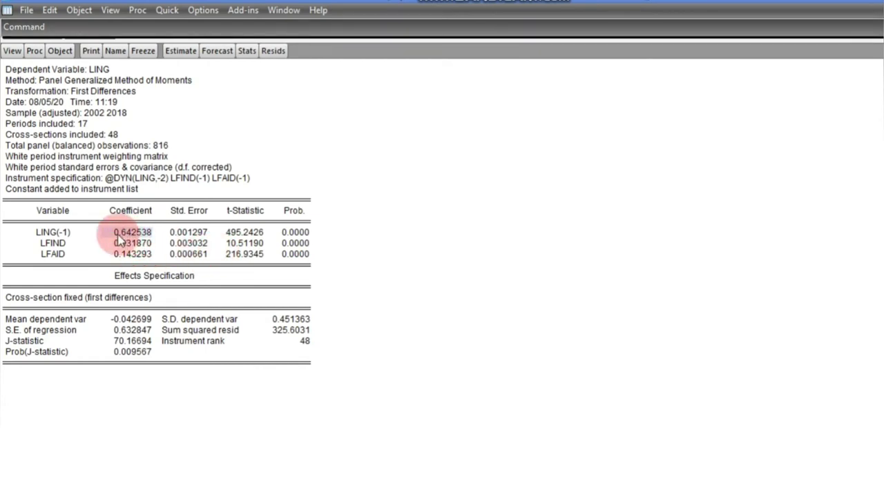
pyautogui.click(132, 237)
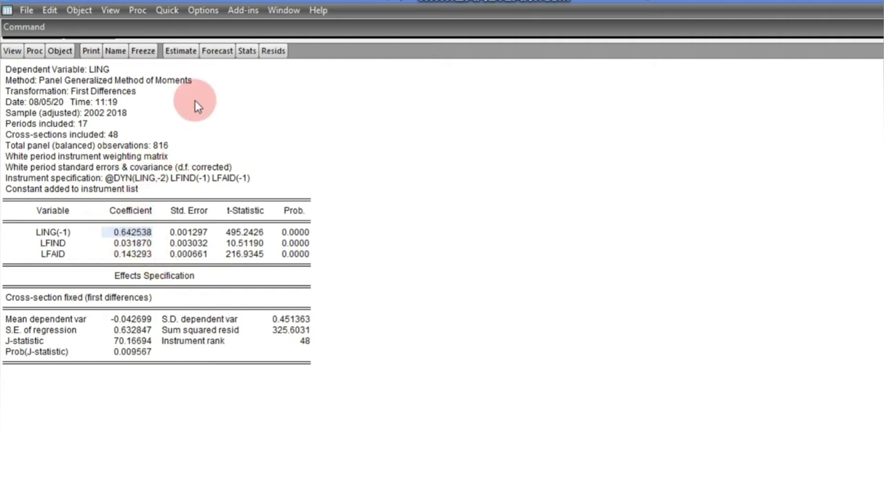
# Step: Reopen the GMM equation's estimation settings to review its specification, instruments, panel options and iteration options, and confirm them
pyautogui.click(181, 54)
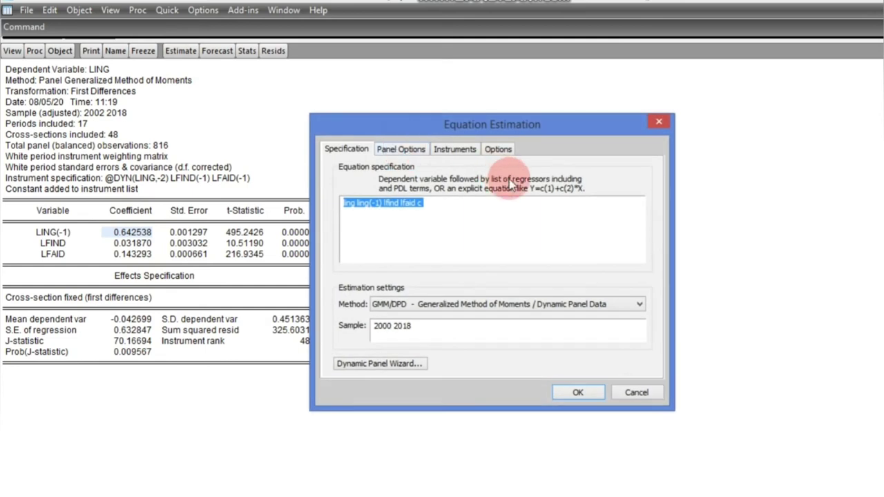
pyautogui.click(453, 154)
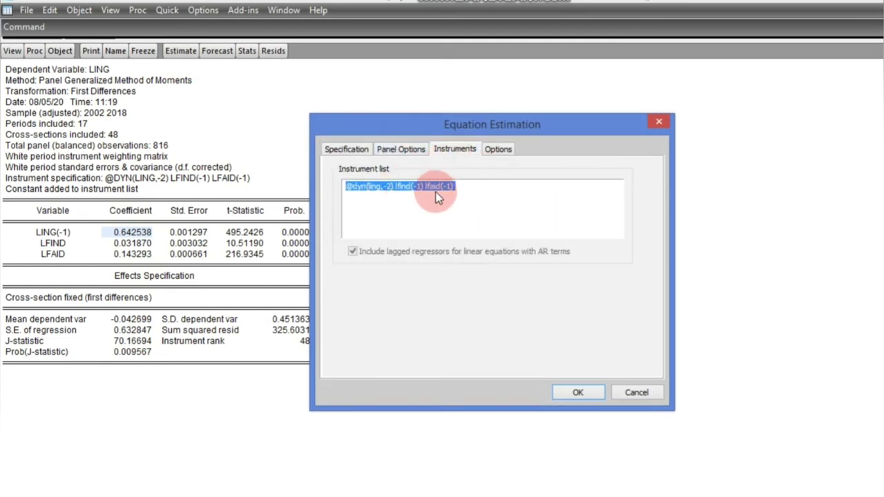
pyautogui.click(402, 150)
pyautogui.click(359, 154)
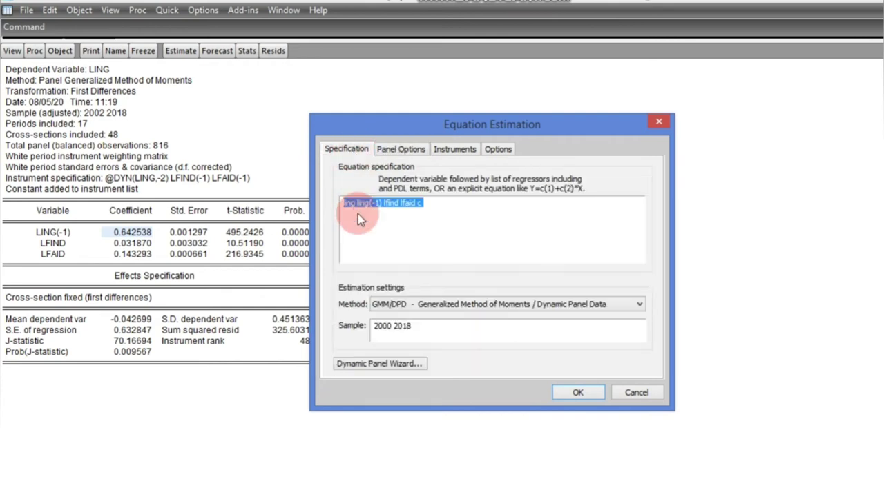
pyautogui.click(498, 149)
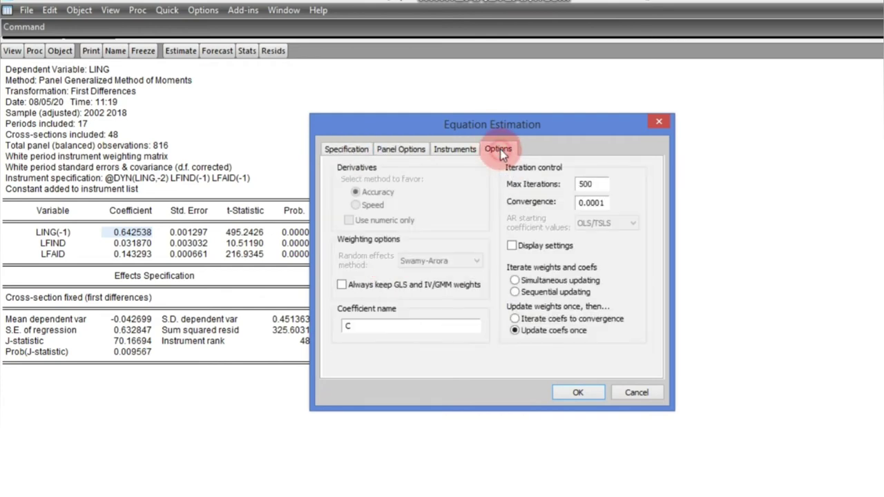
pyautogui.click(343, 152)
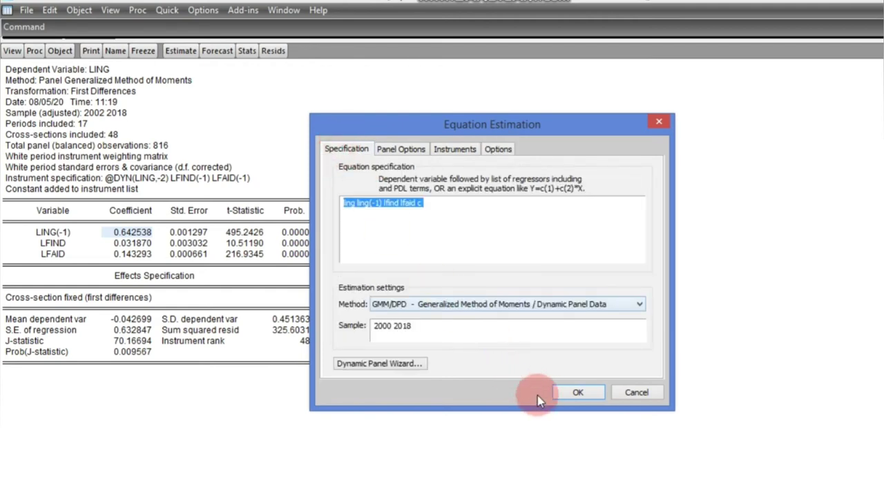
pyautogui.click(573, 391)
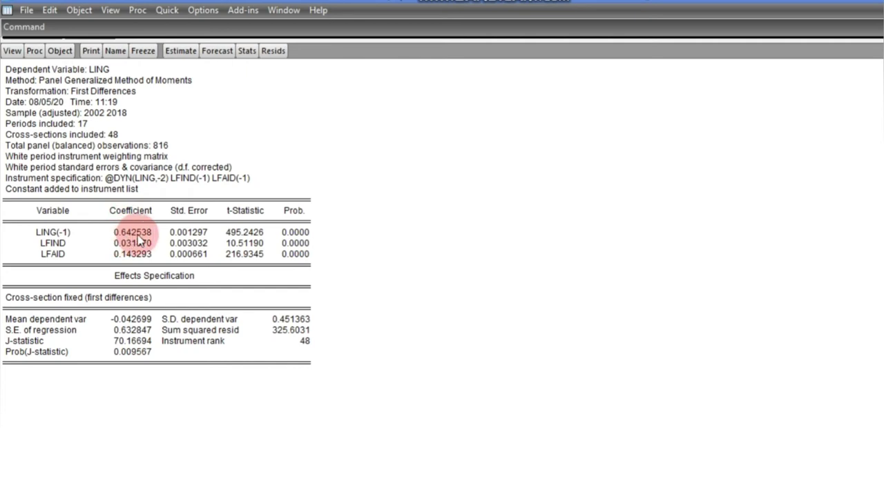
# Step: Store the GMM equation in the workfile as eq03 and place its window beside the workfile window
pyautogui.click(116, 51)
pyautogui.click(456, 314)
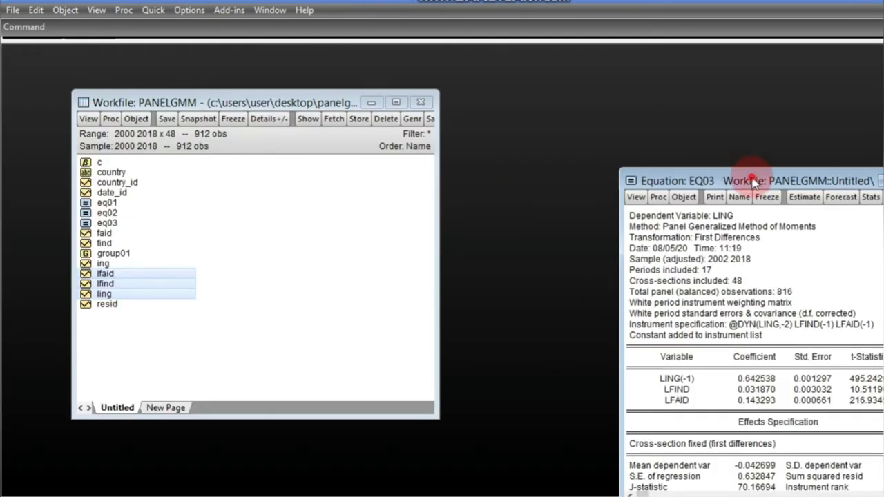
pyautogui.moveTo(756, 170); pyautogui.dragTo(628, 115)
# Step: Open the fixed-effects equation eq02 and arrange its output side by side with eq03
pyautogui.doubleClick(114, 214)
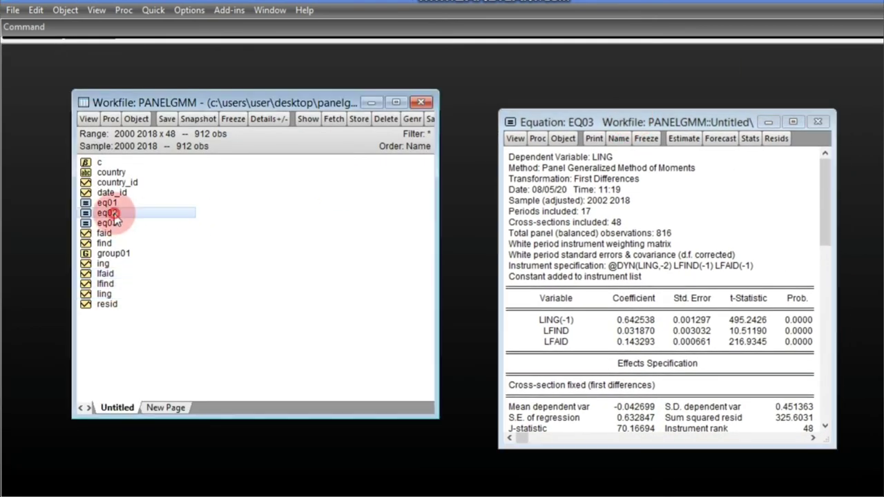
pyautogui.moveTo(742, 202); pyautogui.dragTo(237, 107)
pyautogui.moveTo(567, 124); pyautogui.dragTo(604, 92)
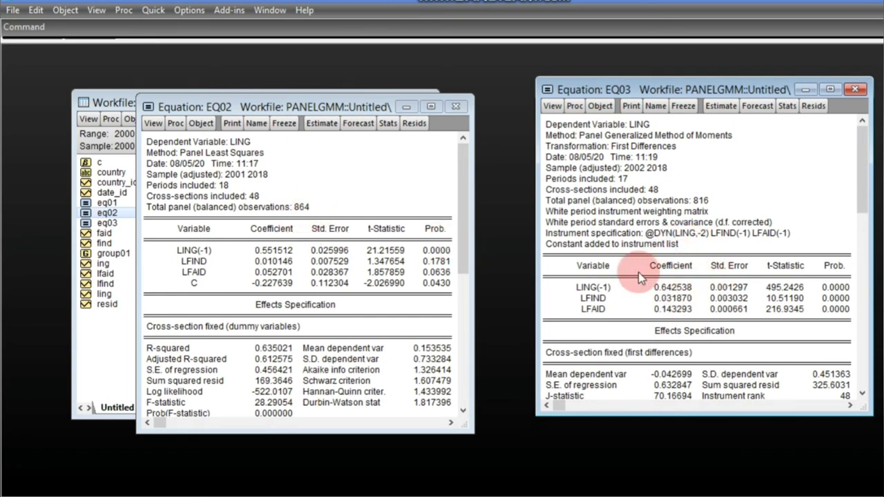
# Step: Compare the LING(-1) coefficients of the fixed-effects equation eq02 and the difference GMM equation eq03
pyautogui.click(268, 251)
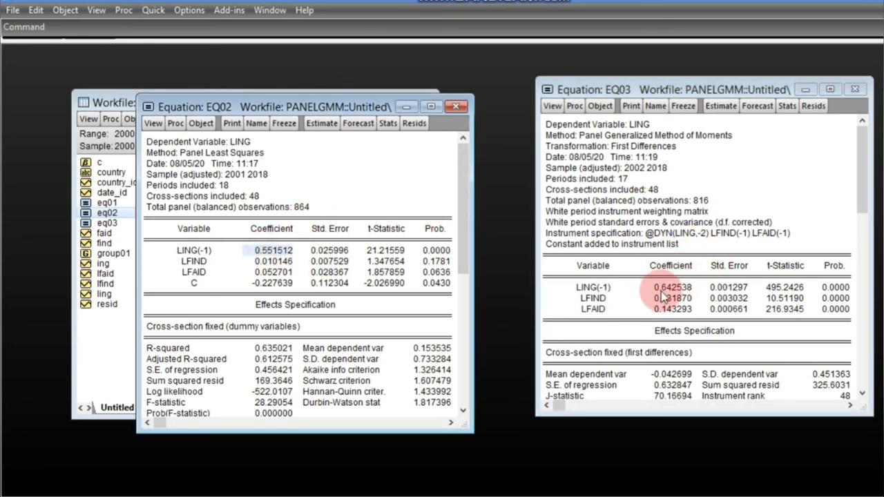
pyautogui.click(665, 294)
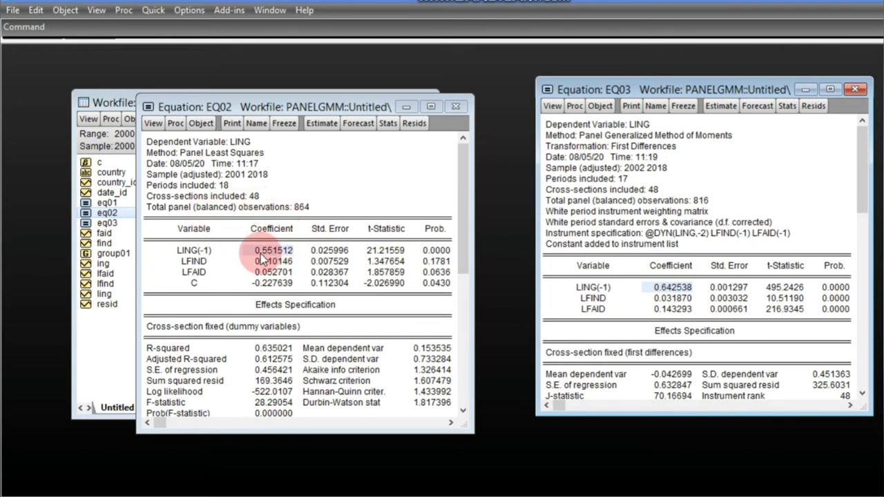
pyautogui.click(465, 269)
pyautogui.scroll(-1, 465, 270)
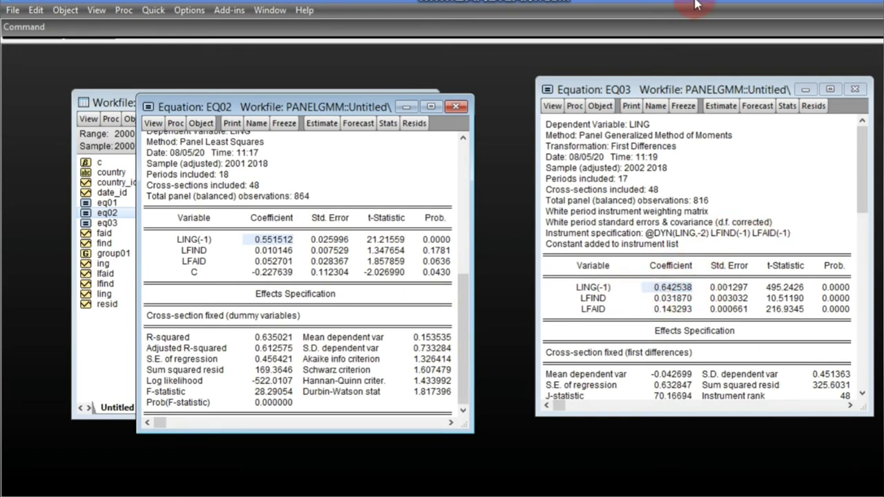
pyautogui.moveTo(753, 94); pyautogui.dragTo(734, 121)
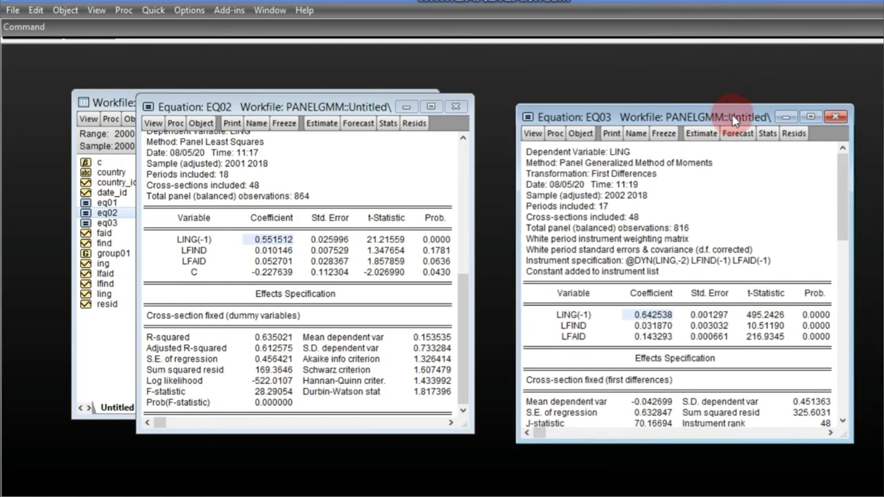
# Step: Line up the eq02 and eq03 output windows side by side to compare their estimates
pyautogui.click(316, 111)
pyautogui.moveTo(316, 110); pyautogui.dragTo(243, 106)
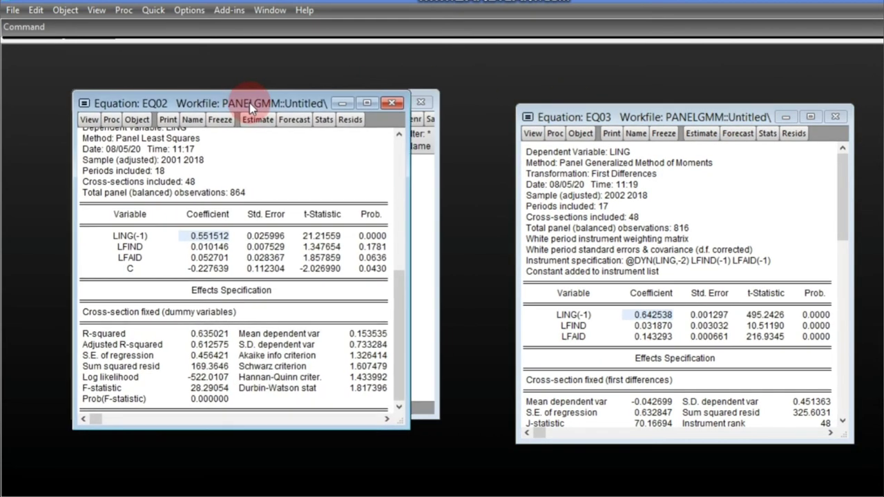
pyautogui.moveTo(682, 116); pyautogui.dragTo(612, 104)
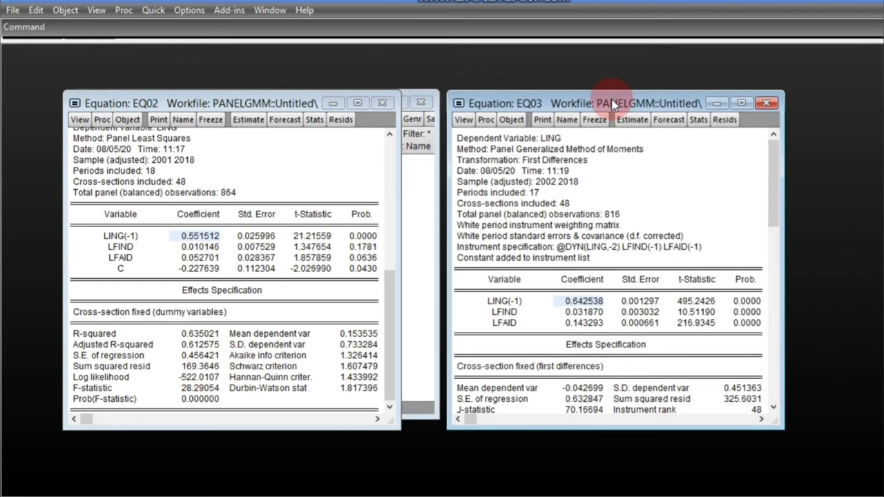
pyautogui.moveTo(633, 101); pyautogui.dragTo(649, 105)
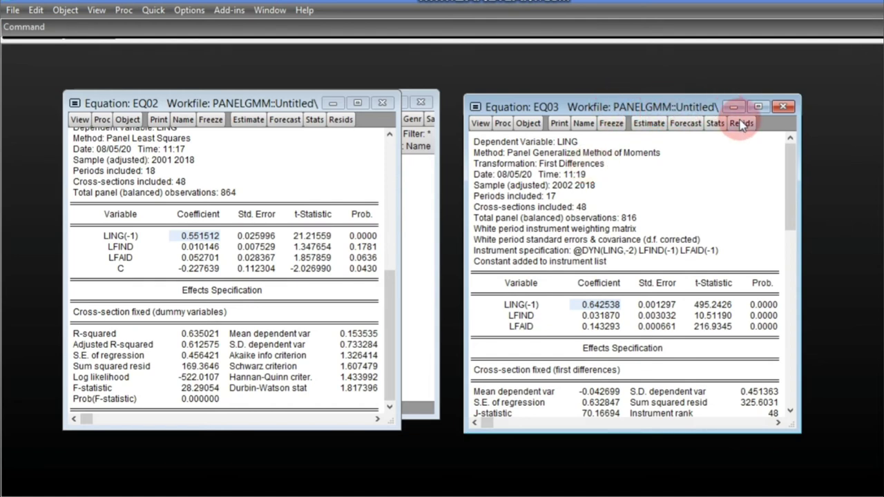
# Step: Close the eq03 and eq02 outputs, reposition the workfile window and clear its object selection
pyautogui.click(783, 107)
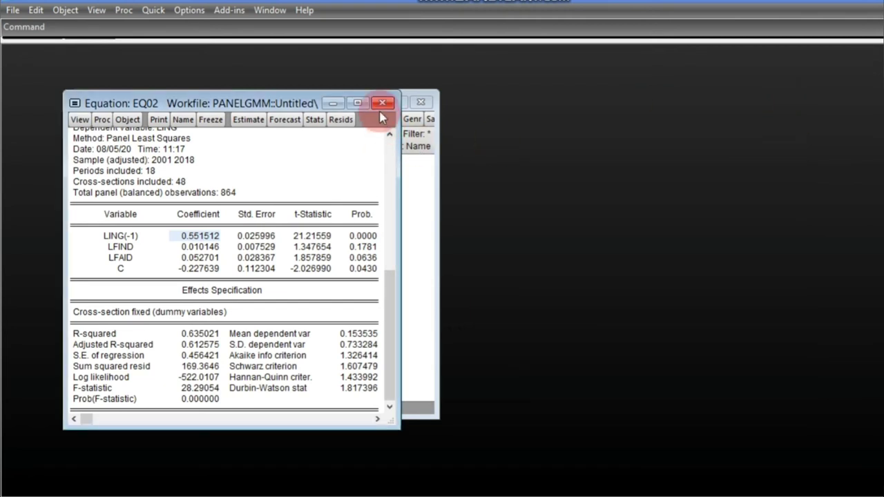
pyautogui.click(382, 103)
pyautogui.moveTo(222, 102); pyautogui.dragTo(197, 129)
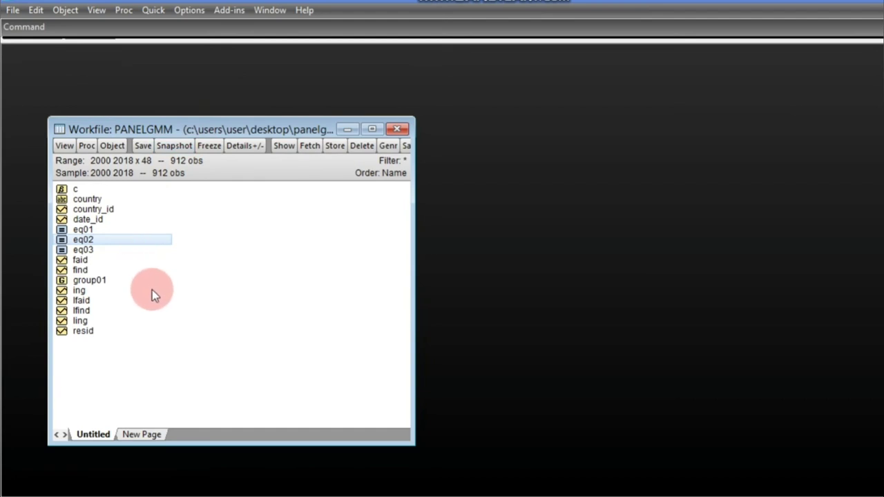
pyautogui.click(89, 371)
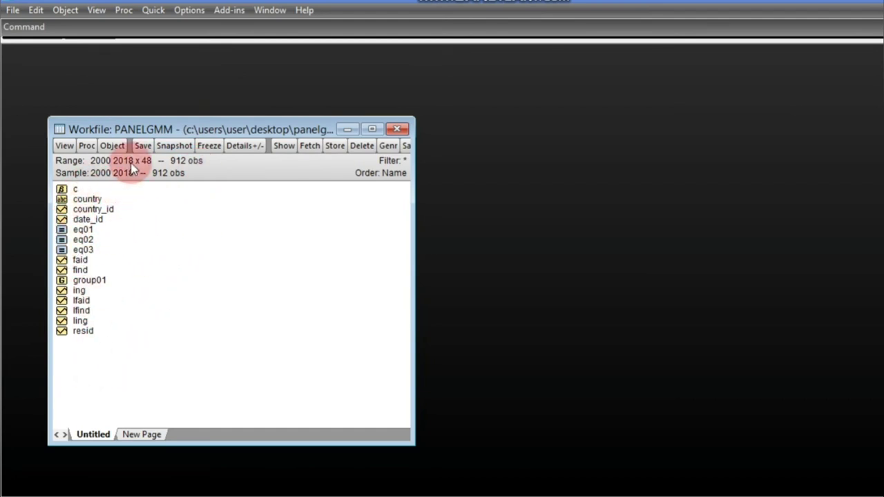
# Step: Create a new System object named GMM_SYS in the workfile
pyautogui.click(111, 145)
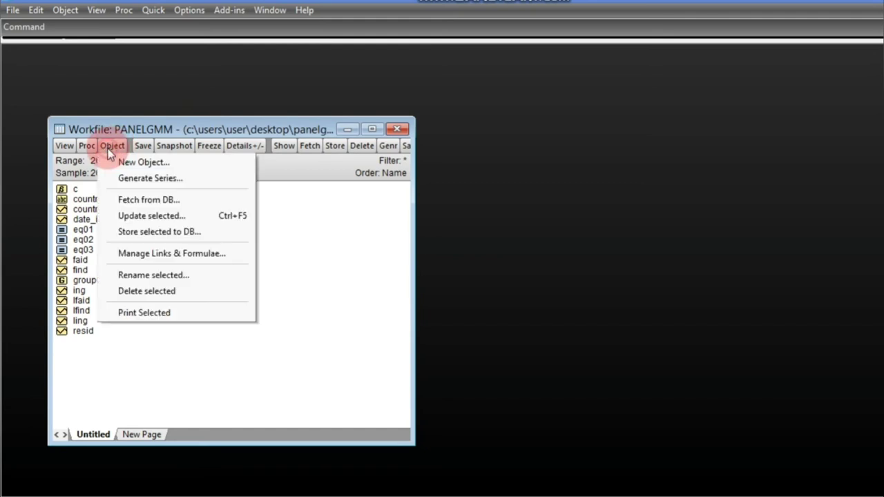
pyautogui.click(143, 164)
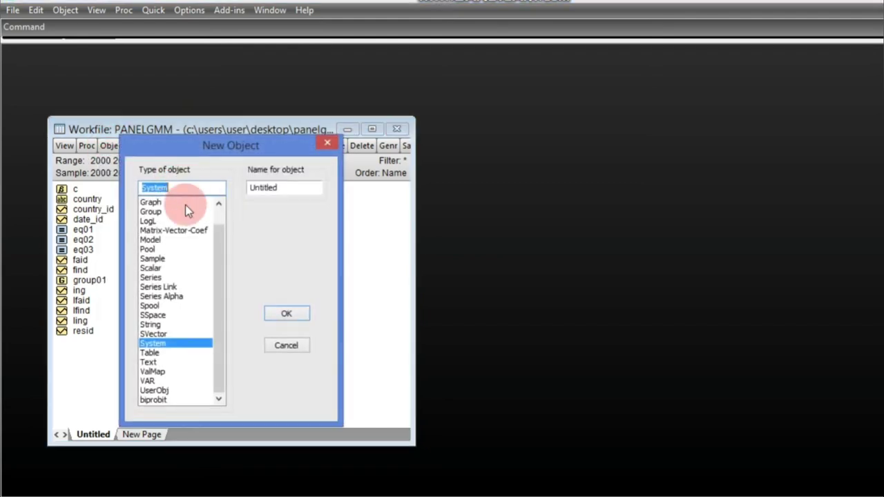
pyautogui.click(160, 346)
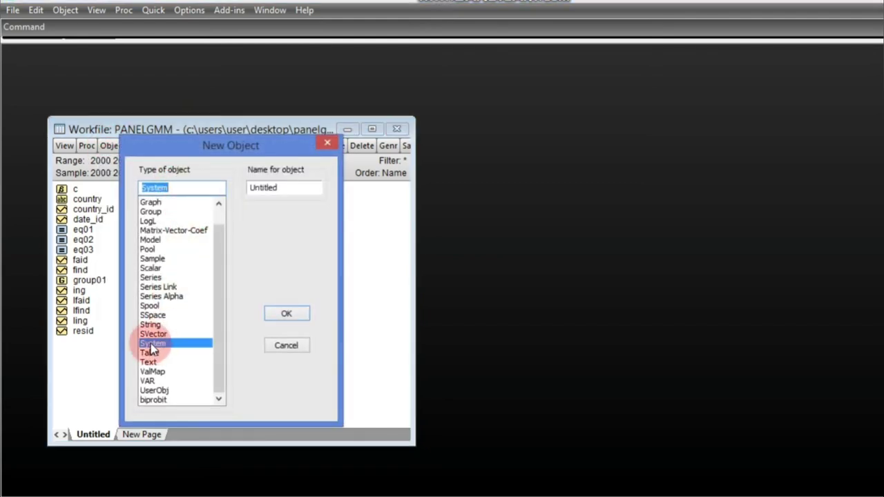
pyautogui.click(280, 187)
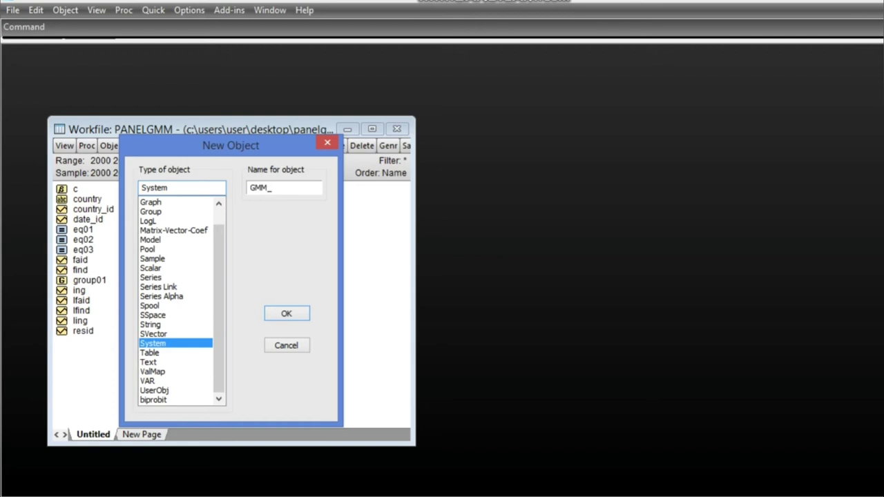
pyautogui.click(286, 315)
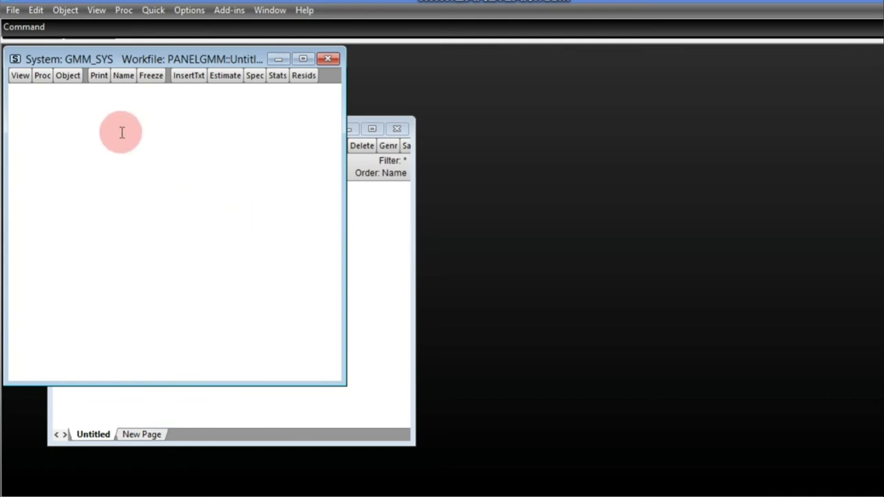
# Step: Enter "ling=c(1)+c(2)*ling(-1)+c(3)*lfind+c(4)*lfaid @ d(ling(-2)) d(lfind(-1)) d(lfaid(-1))" and "d(ling)=c(6)+c(7)*d(ling(-1))+c(8)*d(lfind)+c(9)*d(lfaid) @ ling(-2) lfind(-1) lfaid(-1)" in the system and maximize its window
pyautogui.click(37, 95)
pyautogui.write('ling=c(1)+c(2)*ling(-1)+c(3)*lfind+c(4)*lfaid @ d(ling(-2)) d(lfind(-1)) d(lfaid(-1)) d(ling)=c(6)+c(7)*d(ling(-1))+c(8)*d(lfind)+c(9)*d(lfaid) @ ling(-2) lfind(-1) lfaid(-1)')
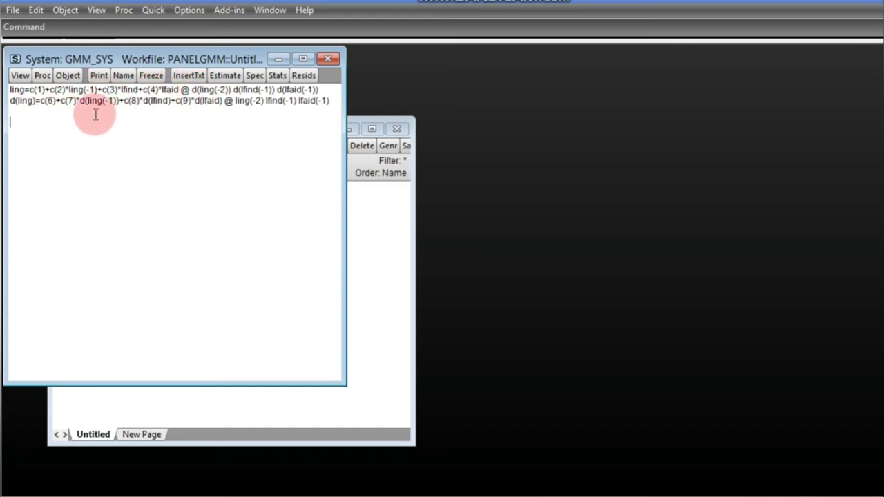
pyautogui.moveTo(178, 59); pyautogui.dragTo(272, 108)
pyautogui.click(400, 109)
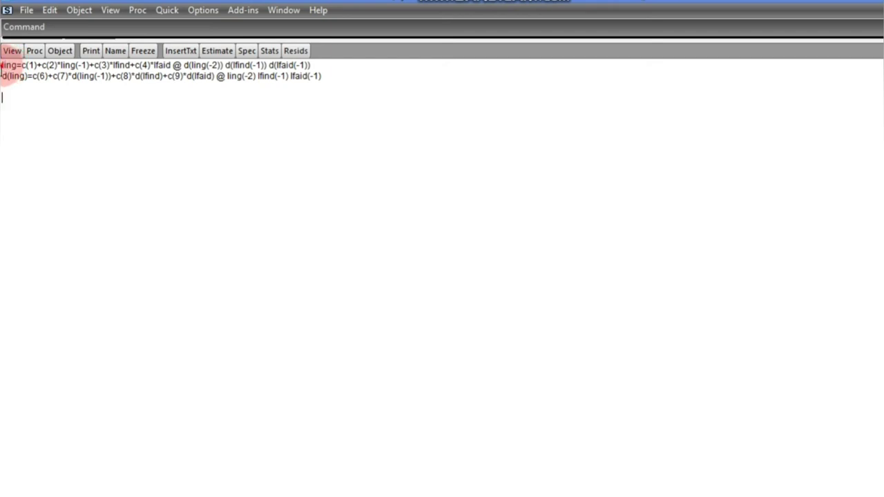
# Step: Review the level equation of ling in the system specification, including its regressors and differenced instruments
pyautogui.click(2, 67)
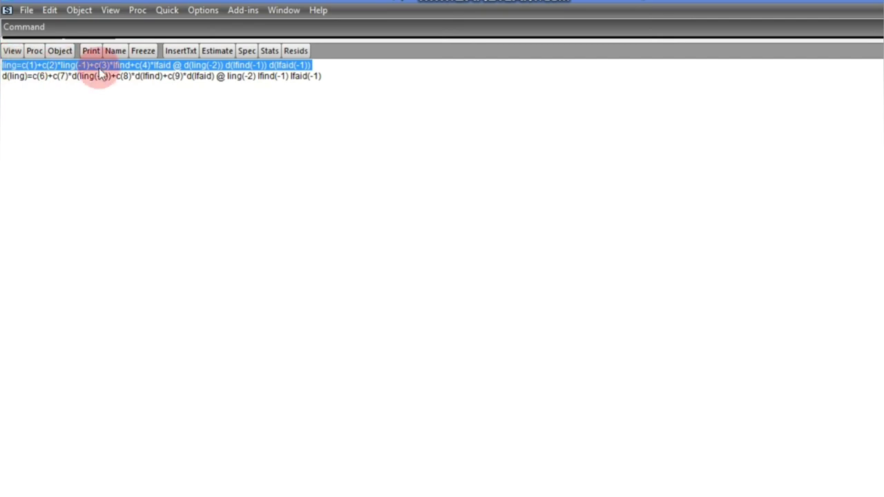
pyautogui.click(185, 72)
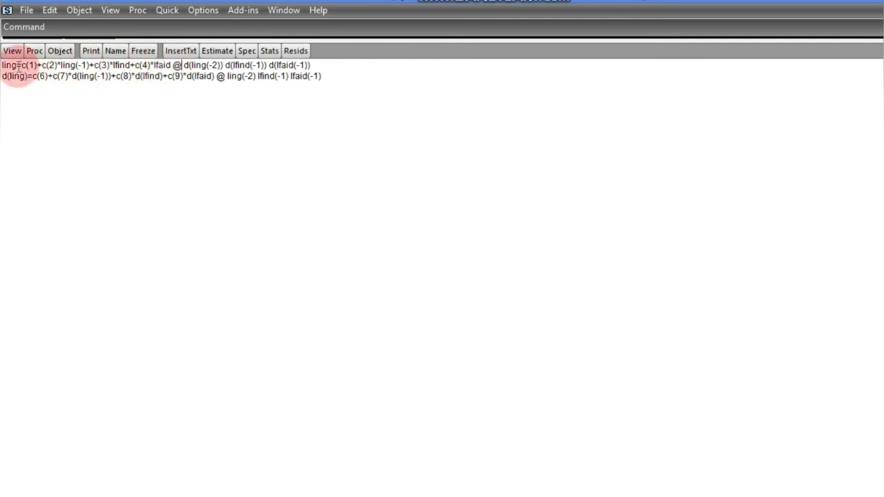
pyautogui.moveTo(2, 64); pyautogui.dragTo(165, 63)
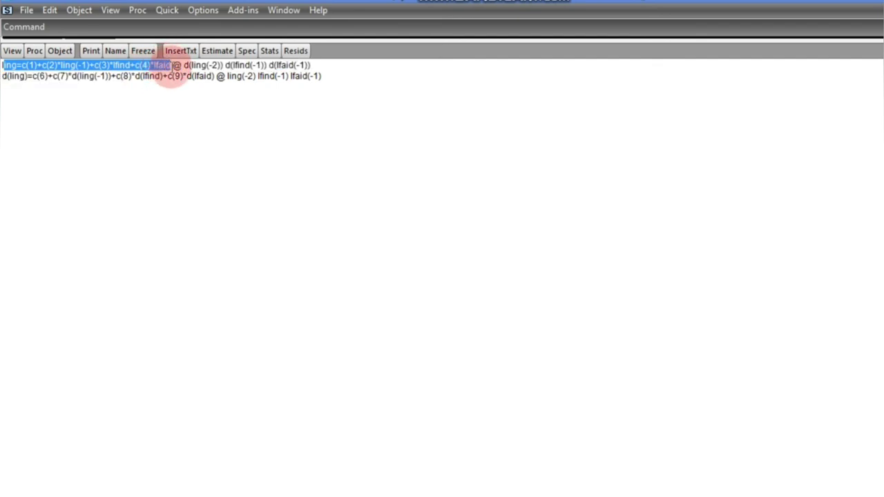
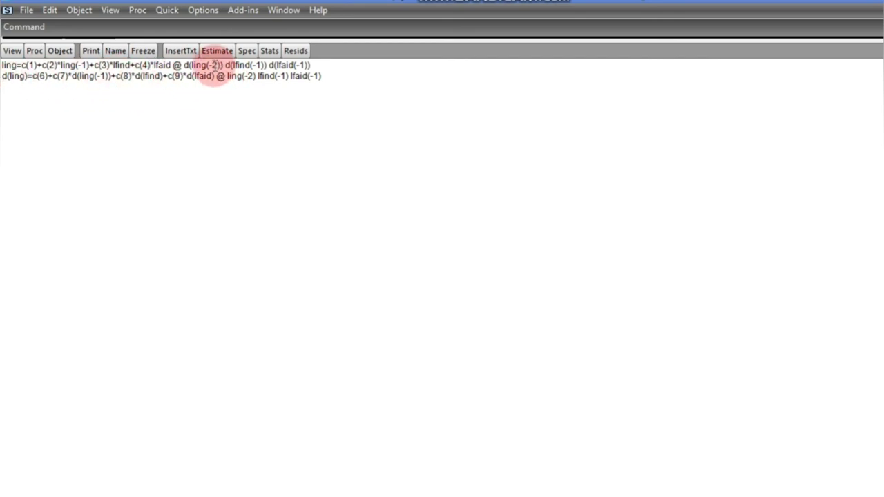
pyautogui.moveTo(150, 65); pyautogui.dragTo(172, 65)
# Step: Renumber the differenced equation's coefficients consecutively as c(5), c(6), c(7) and c(8), and check its instrument list
pyautogui.click(45, 77)
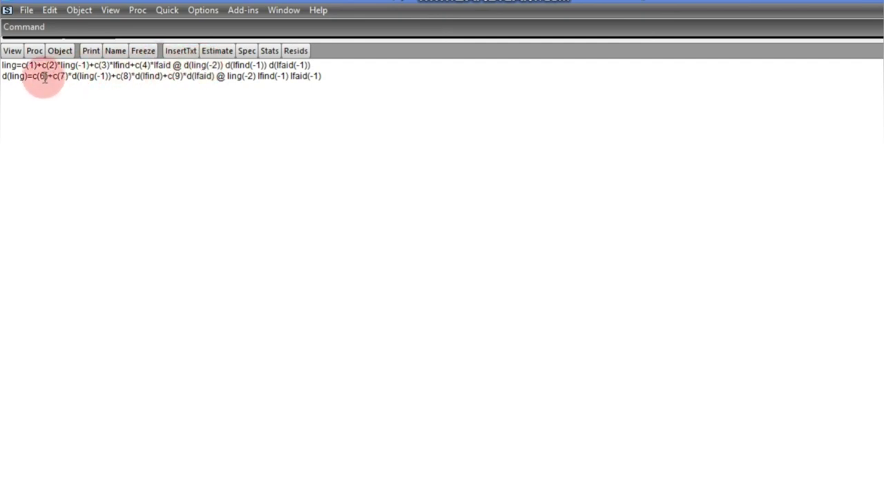
pyautogui.press('BackSpace')
pyautogui.write('5')
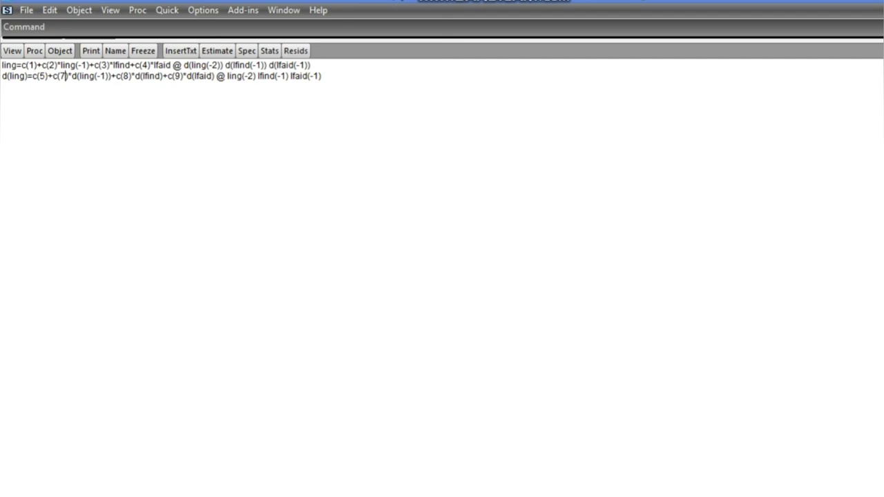
pyautogui.press('BackSpace')
pyautogui.write('6')
pyautogui.press('BackSpace')
pyautogui.write('7')
pyautogui.press('BackSpace')
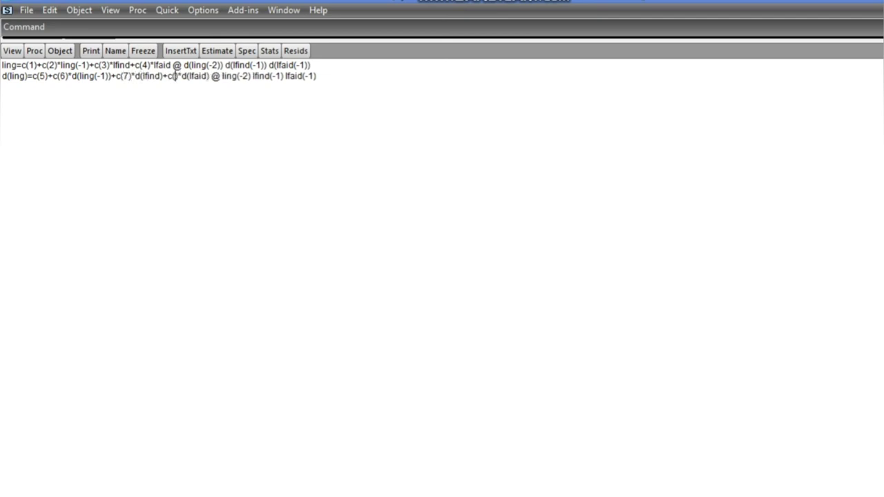
pyautogui.write('8')
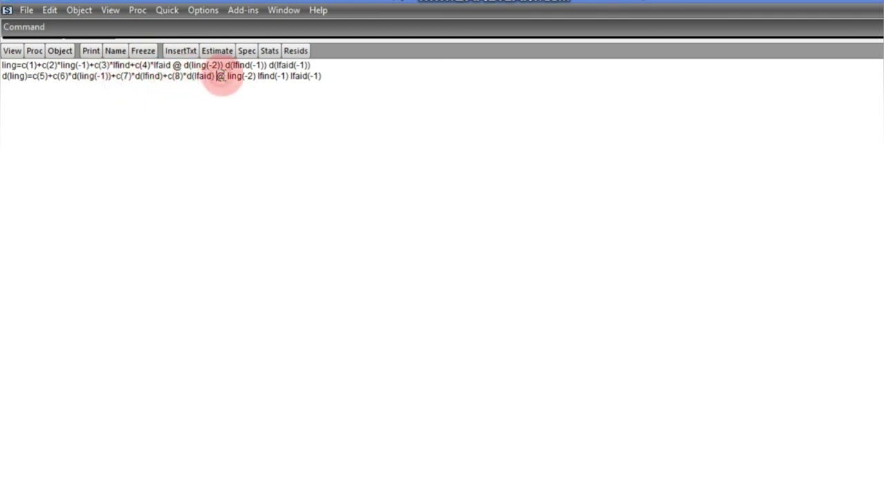
pyautogui.moveTo(221, 75); pyautogui.dragTo(315, 76)
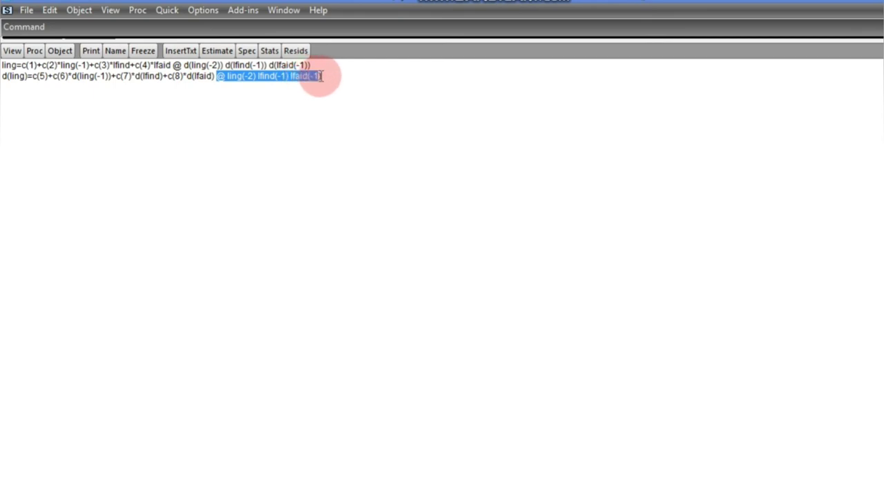
pyautogui.click(236, 99)
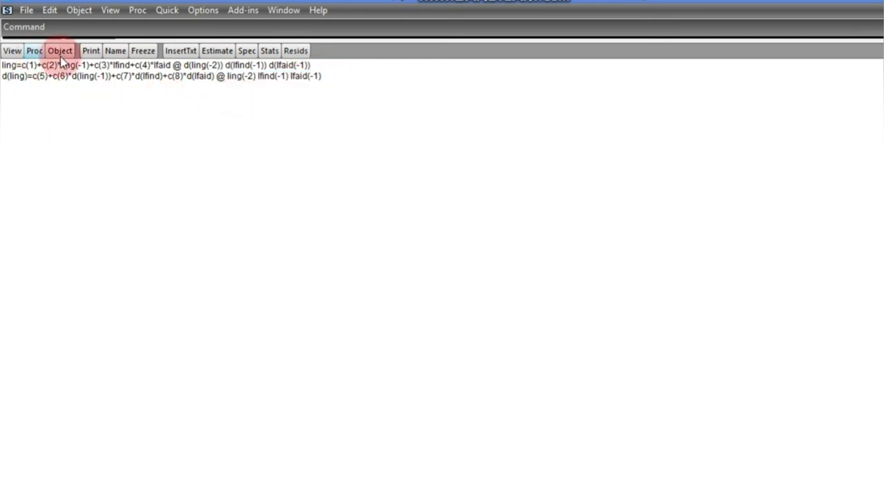
# Step: Estimate the system by GMM - Time series (HAC) for 2000 2018, keeping the default kernel, bandwidth and iteration options
pyautogui.click(220, 51)
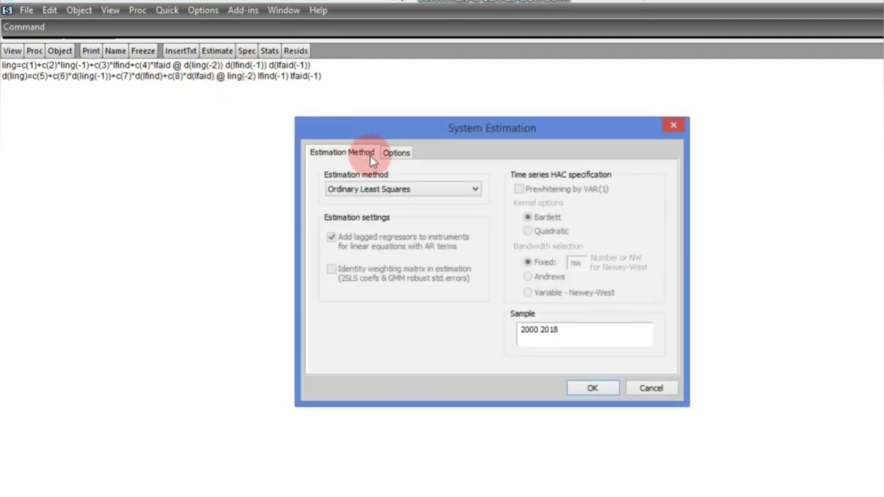
pyautogui.moveTo(426, 131); pyautogui.dragTo(201, 97)
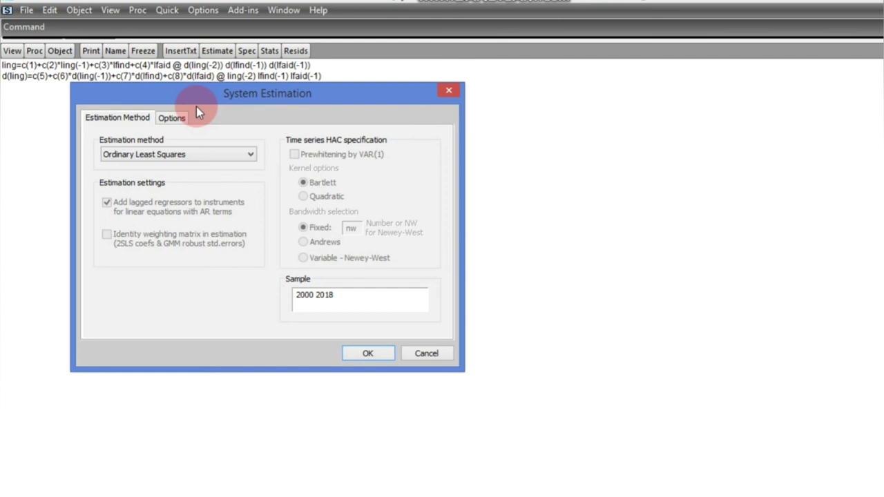
pyautogui.click(221, 154)
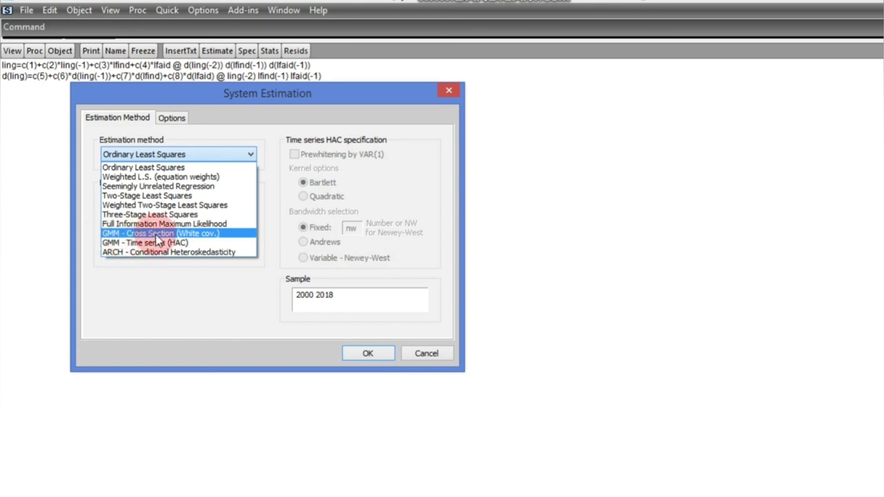
pyautogui.click(184, 245)
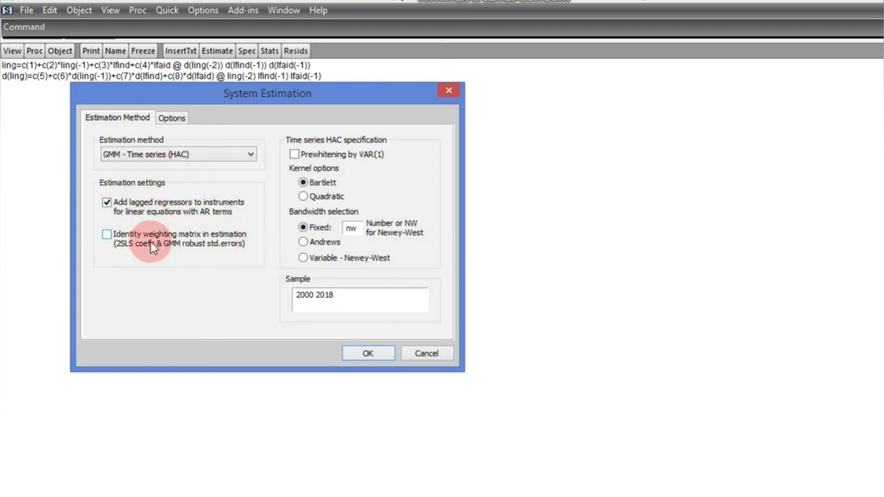
pyautogui.click(166, 120)
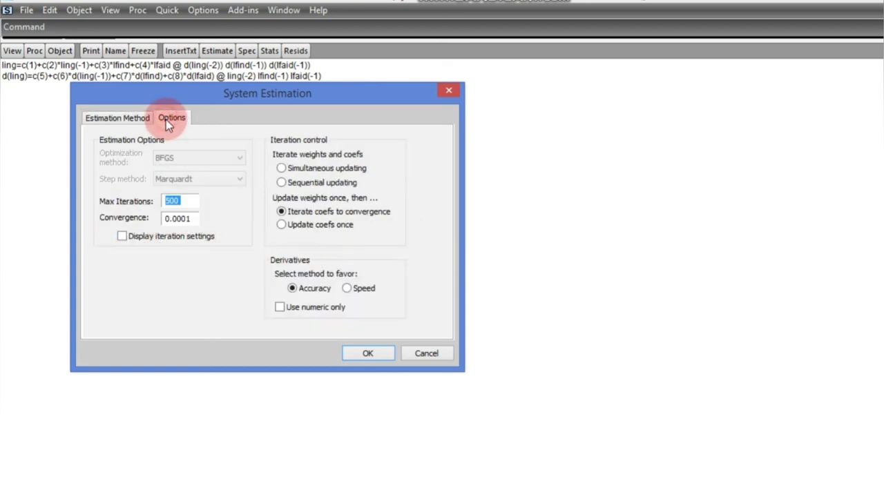
pyautogui.click(116, 120)
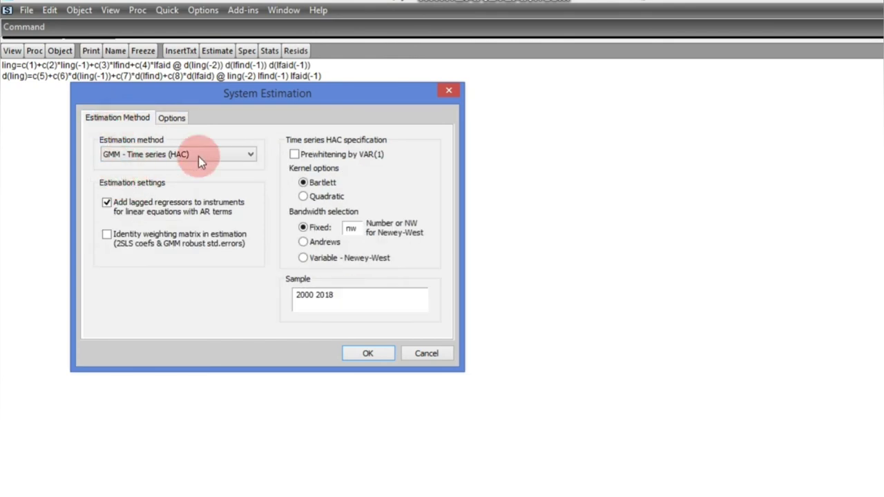
pyautogui.click(360, 353)
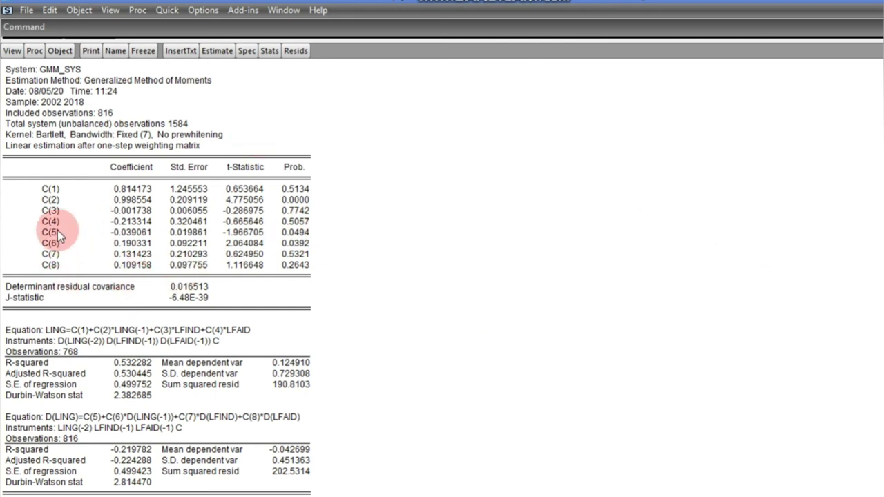
# Step: Examine the system GMM coefficients and match them to the level and differenced equations and their instruments
pyautogui.click(53, 197)
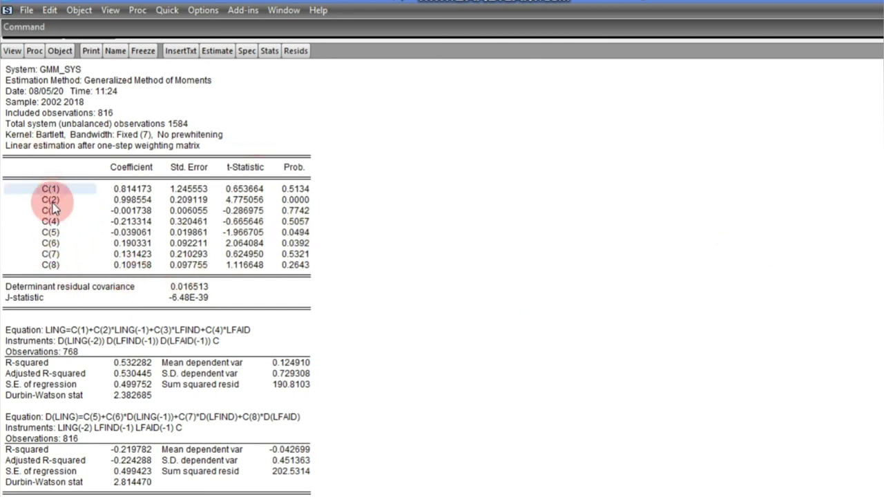
pyautogui.click(44, 331)
pyautogui.moveTo(43, 333); pyautogui.dragTo(226, 342)
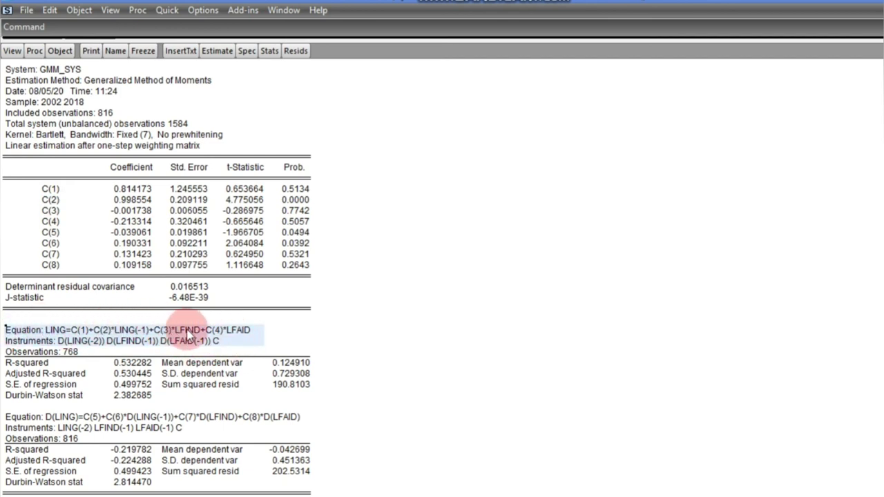
pyautogui.click(67, 351)
pyautogui.moveTo(5, 331); pyautogui.dragTo(264, 342)
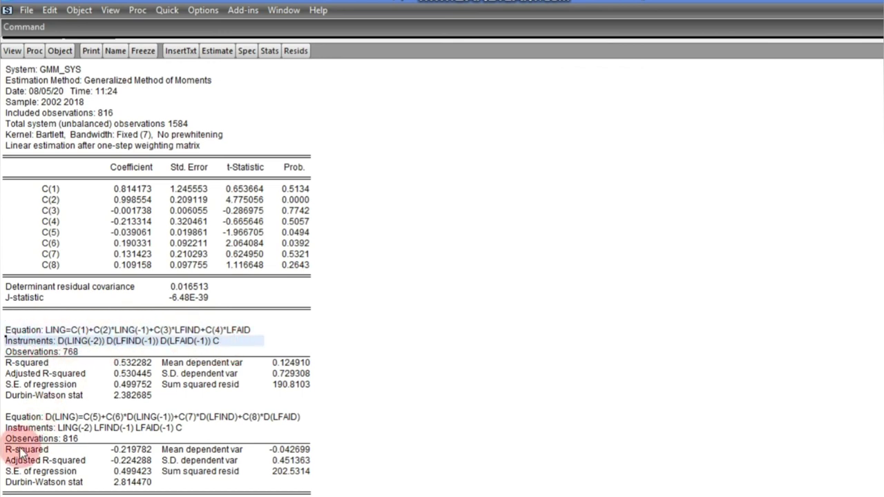
pyautogui.moveTo(39, 419); pyautogui.dragTo(311, 418)
pyautogui.moveTo(6, 428); pyautogui.dragTo(207, 429)
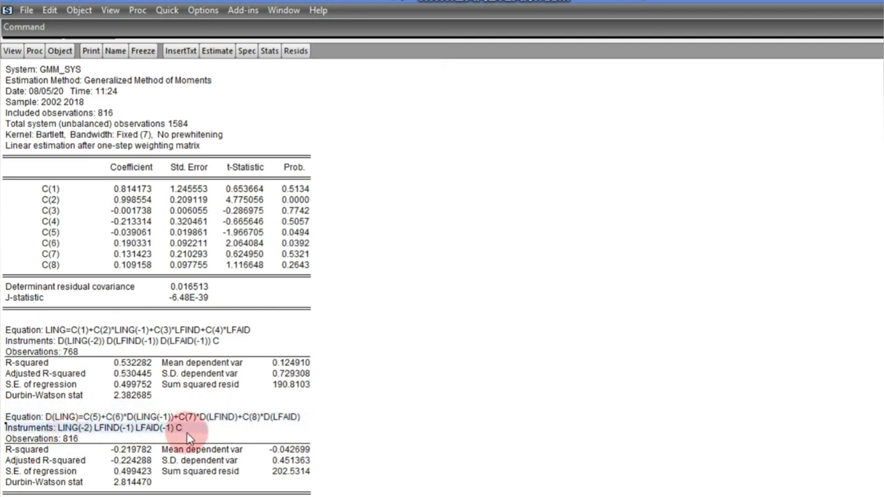
# Step: Show the system's equation representations and examine the level and differenced equations with substituted coefficients
pyautogui.click(12, 52)
pyautogui.click(32, 88)
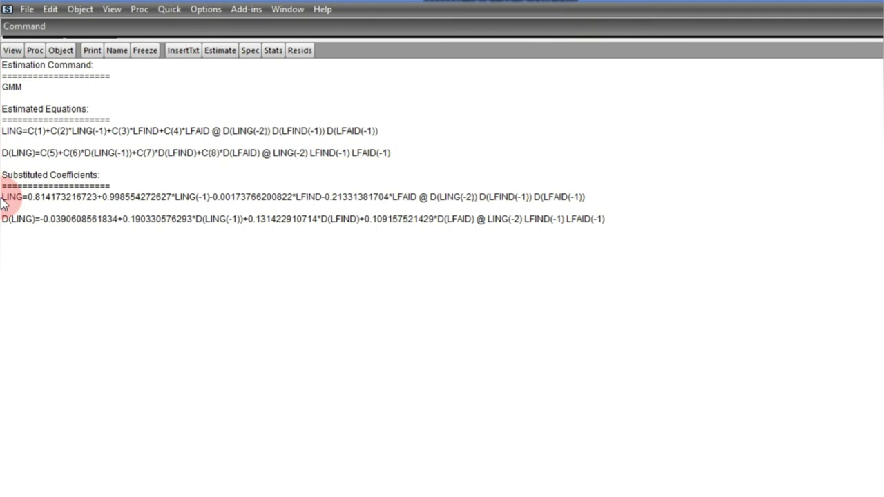
pyautogui.moveTo(2, 197); pyautogui.dragTo(543, 205)
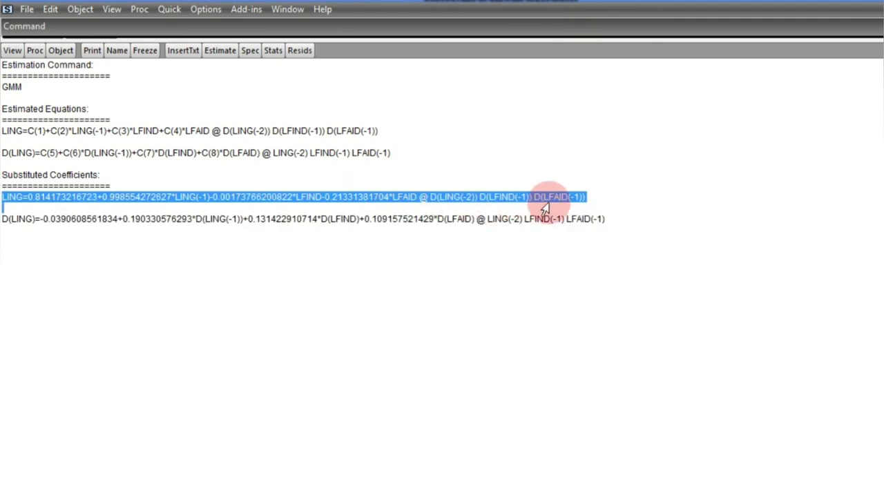
pyautogui.click(6, 205)
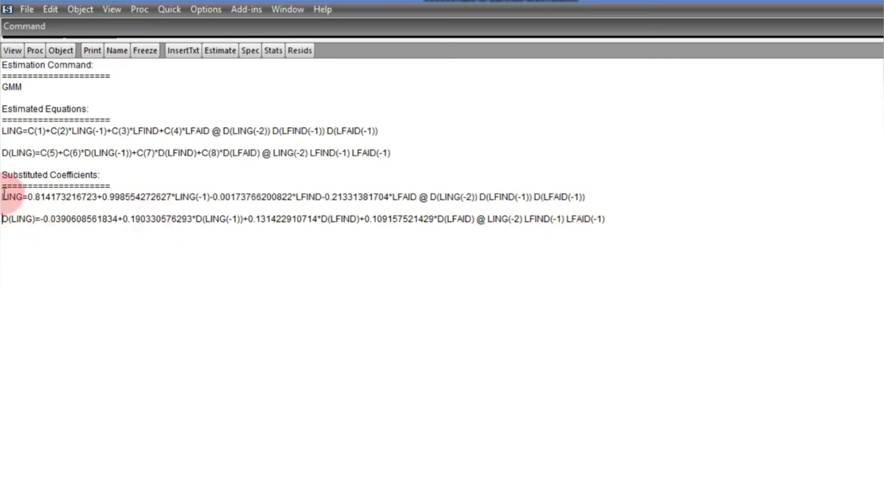
pyautogui.click(7, 219)
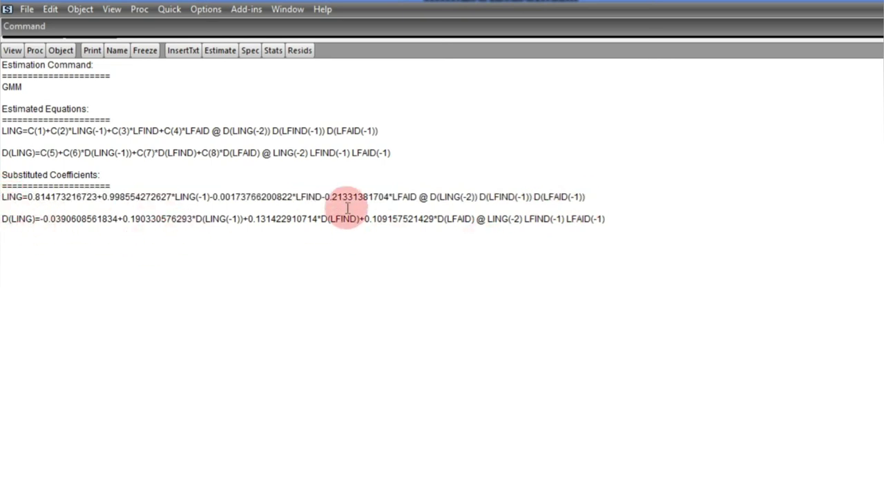